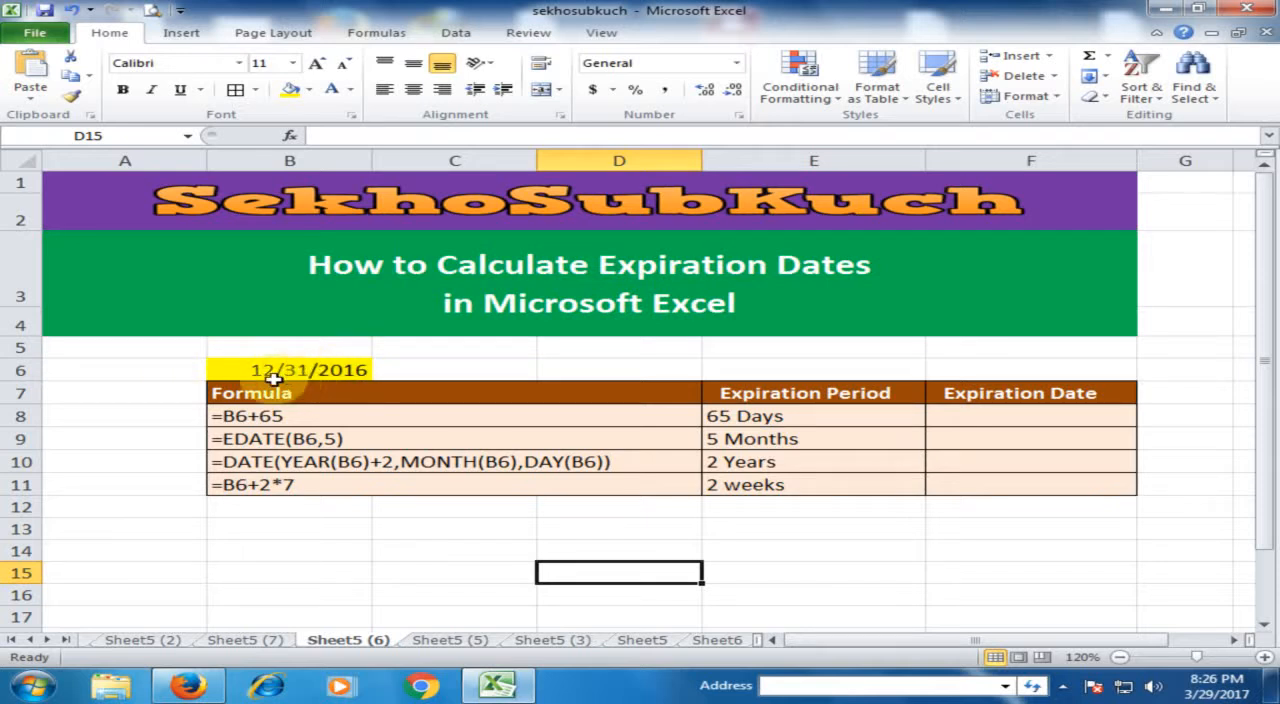
# Calculate the expiration date for 65 days in cell F8 with the formula =B6+65.
pyautogui.click(350, 371)
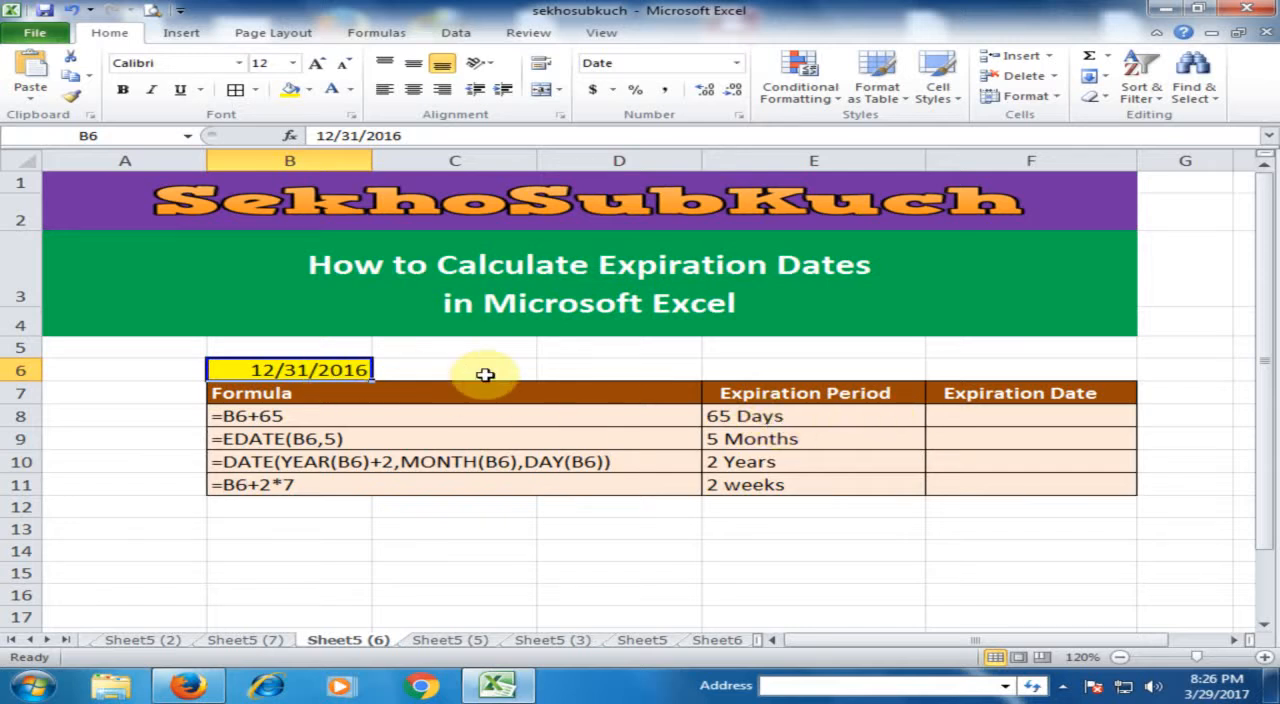
pyautogui.click(1022, 417)
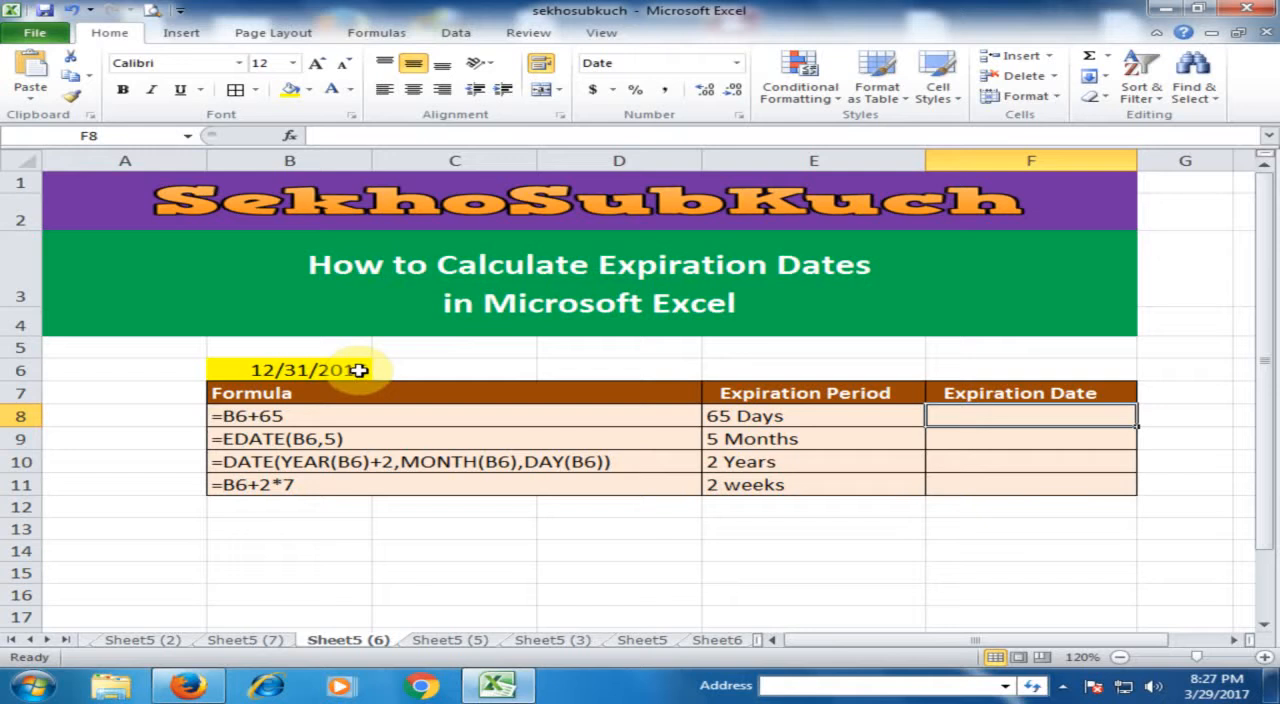
pyautogui.write('=')
pyautogui.click(302, 370)
pyautogui.write('+65')
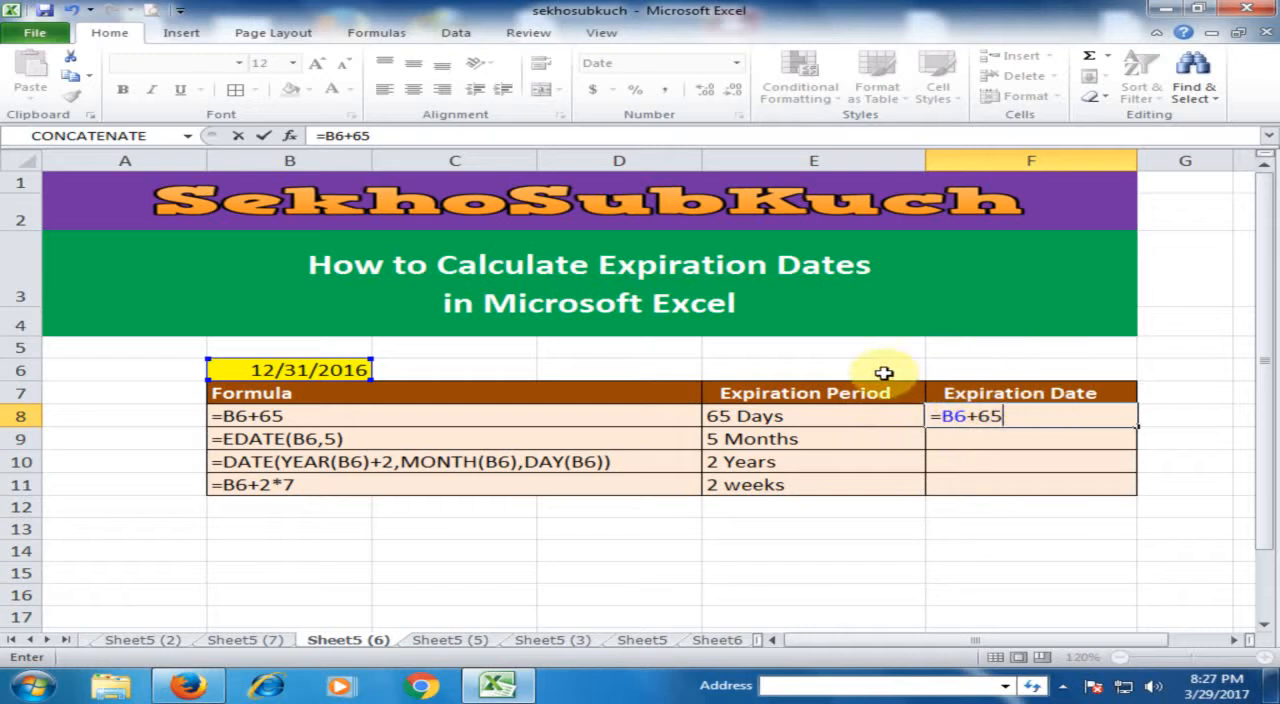
pyautogui.click(1048, 422)
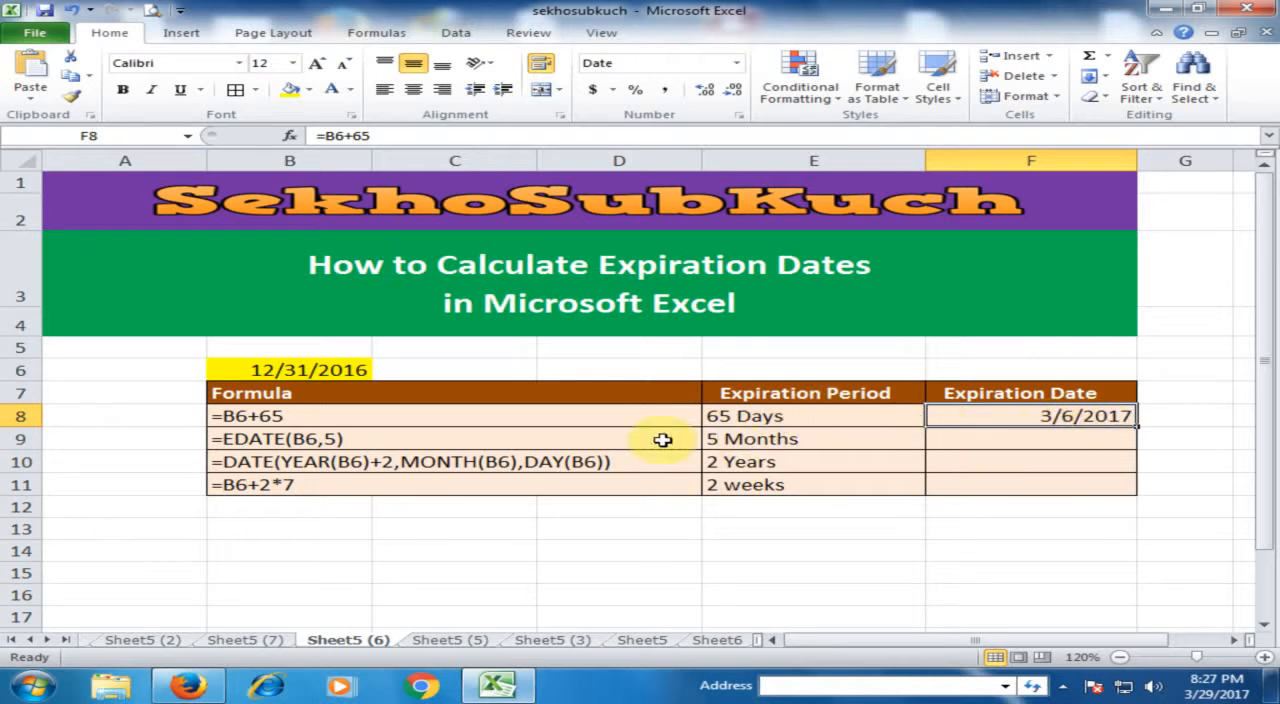
# Calculate the expiration date for 5 months in cell F9 with the formula =EDATE(B6,5).
pyautogui.click(775, 441)
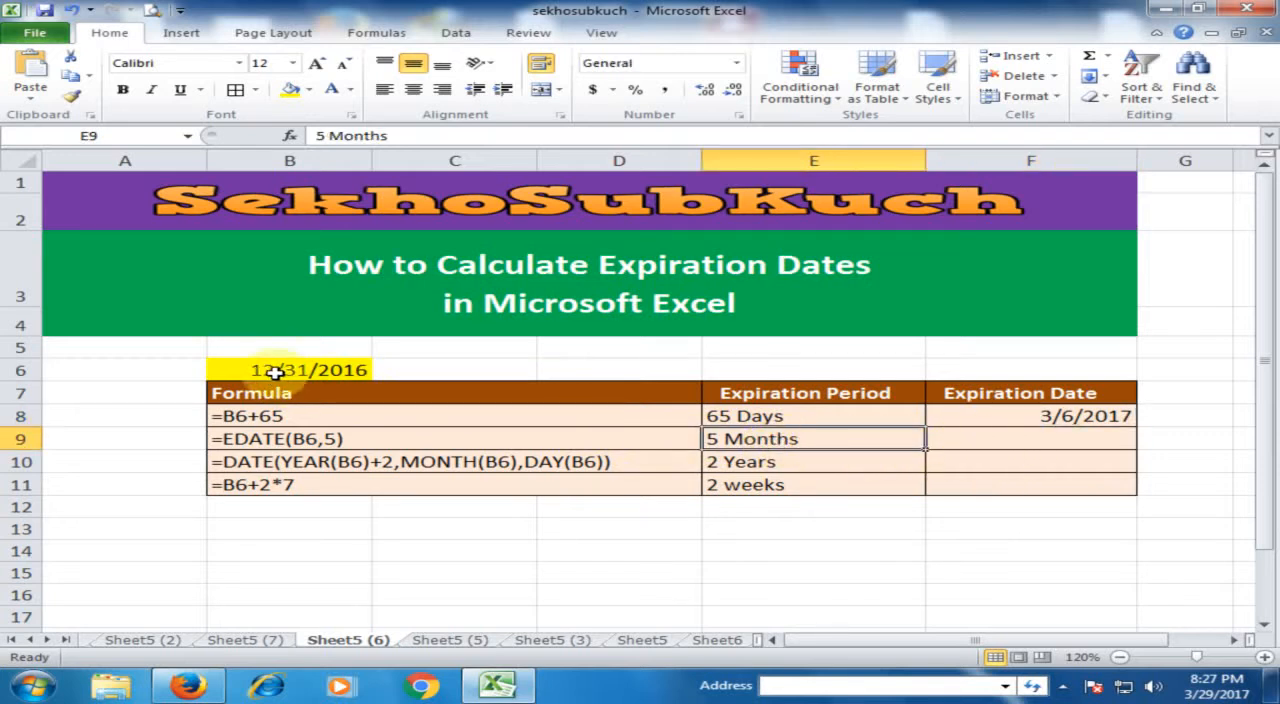
pyautogui.click(999, 440)
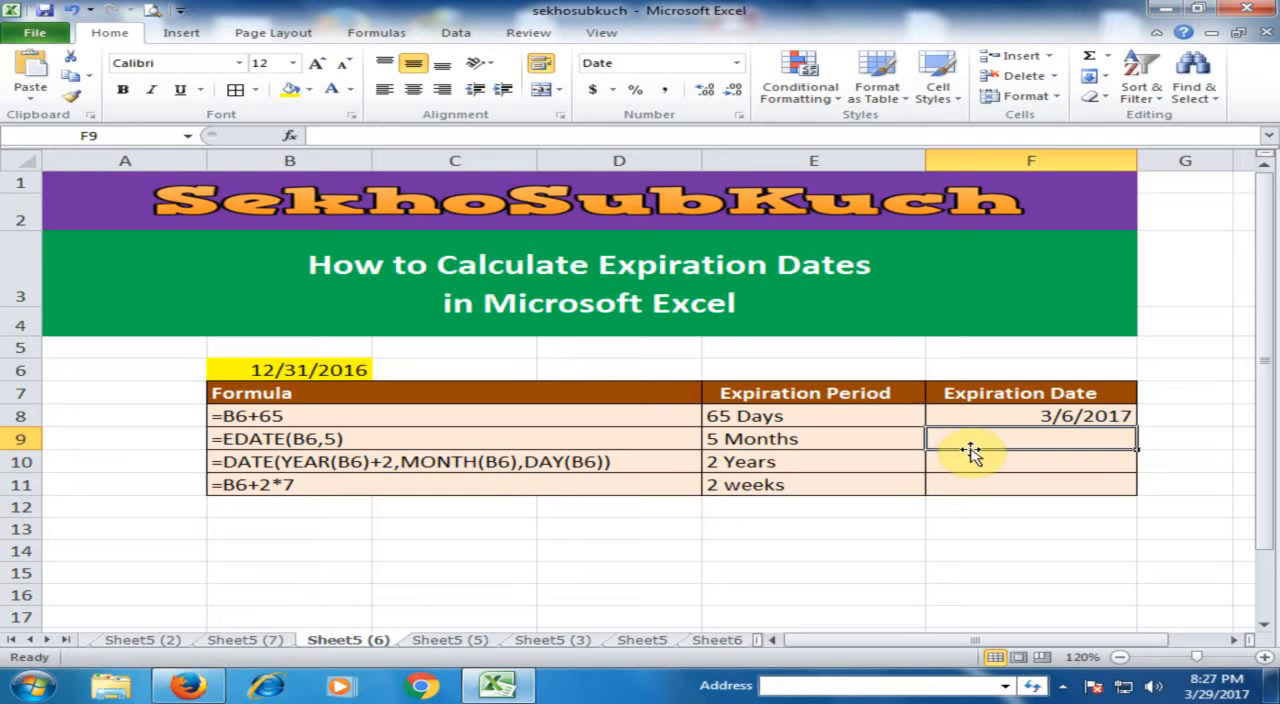
pyautogui.write('=')
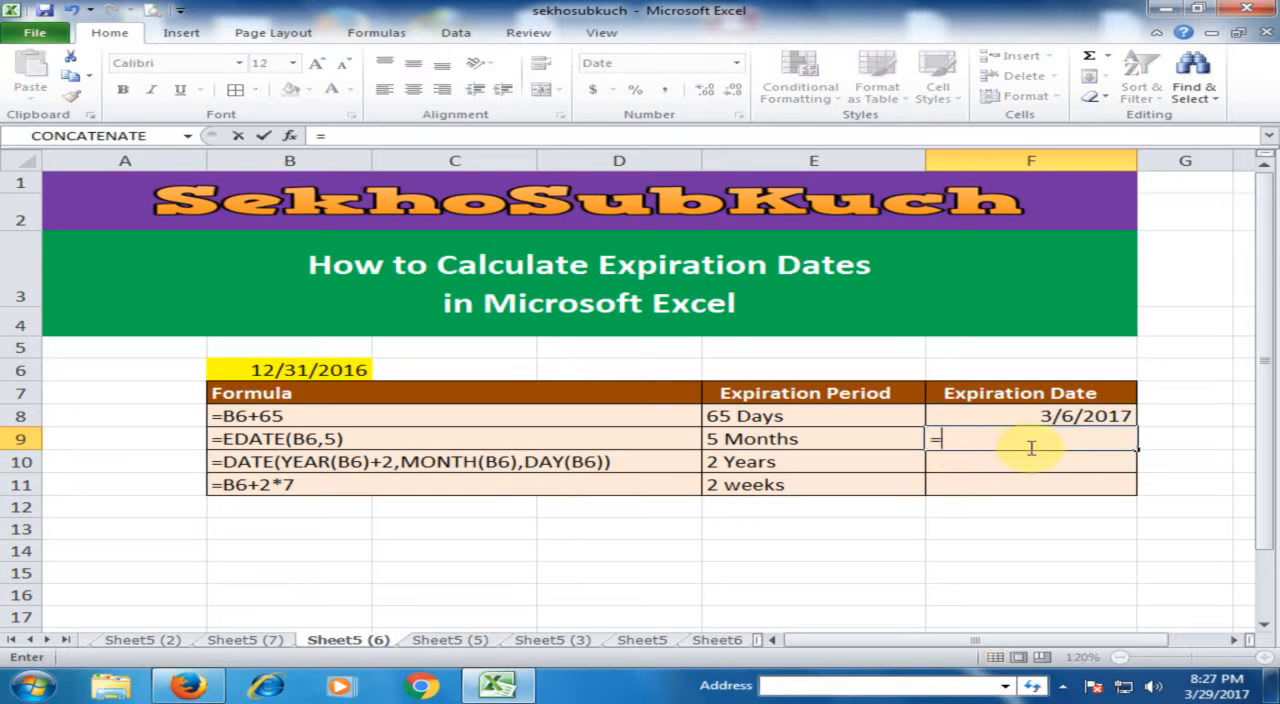
pyautogui.write('e')
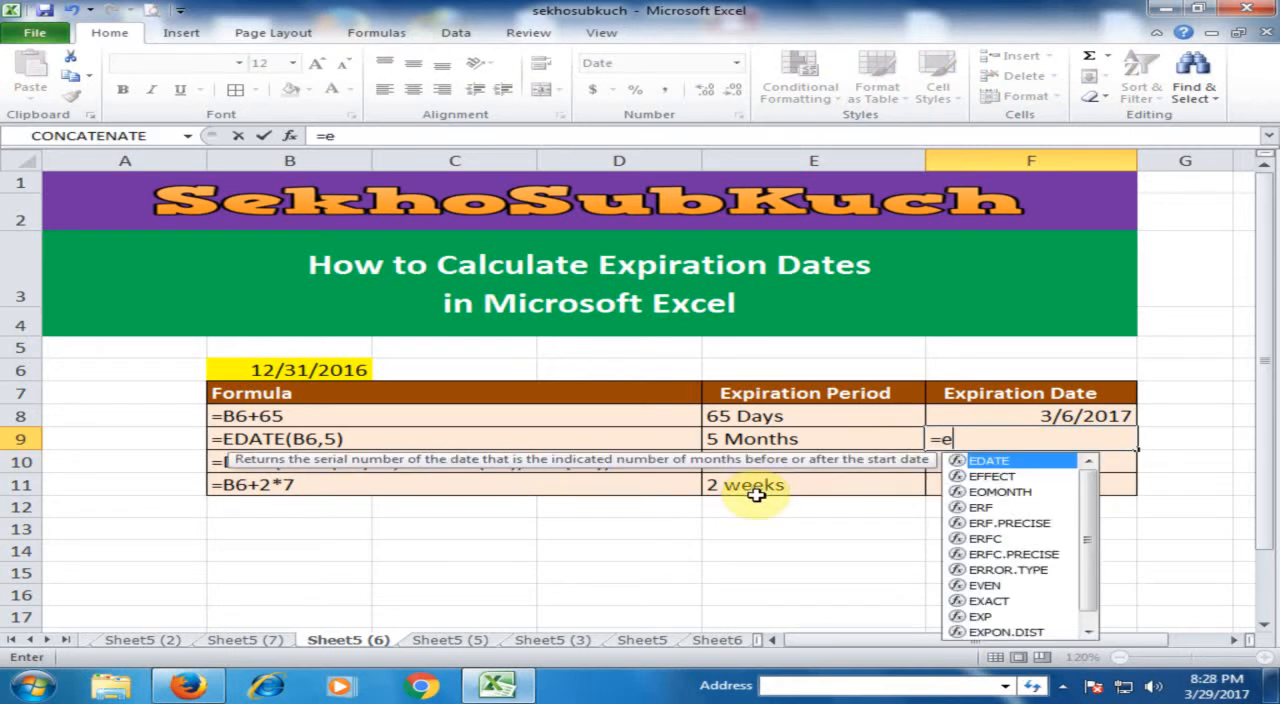
pyautogui.doubleClick(1003, 464)
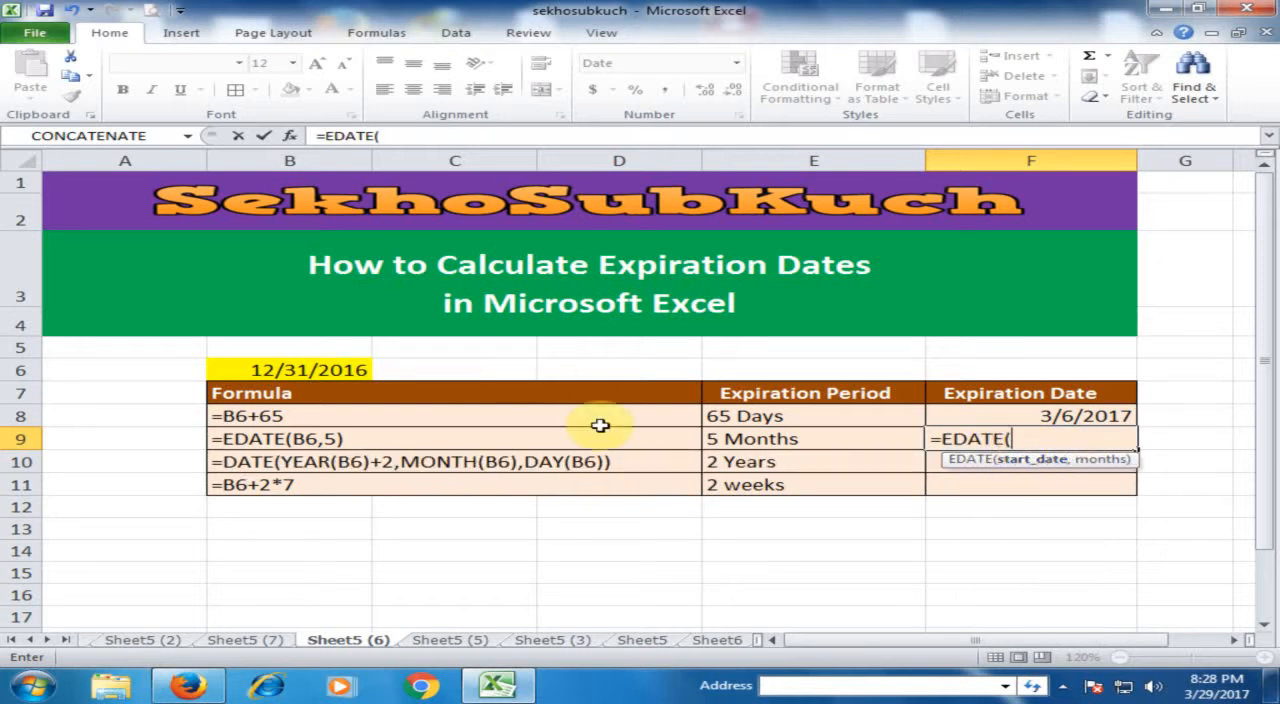
pyautogui.click(300, 370)
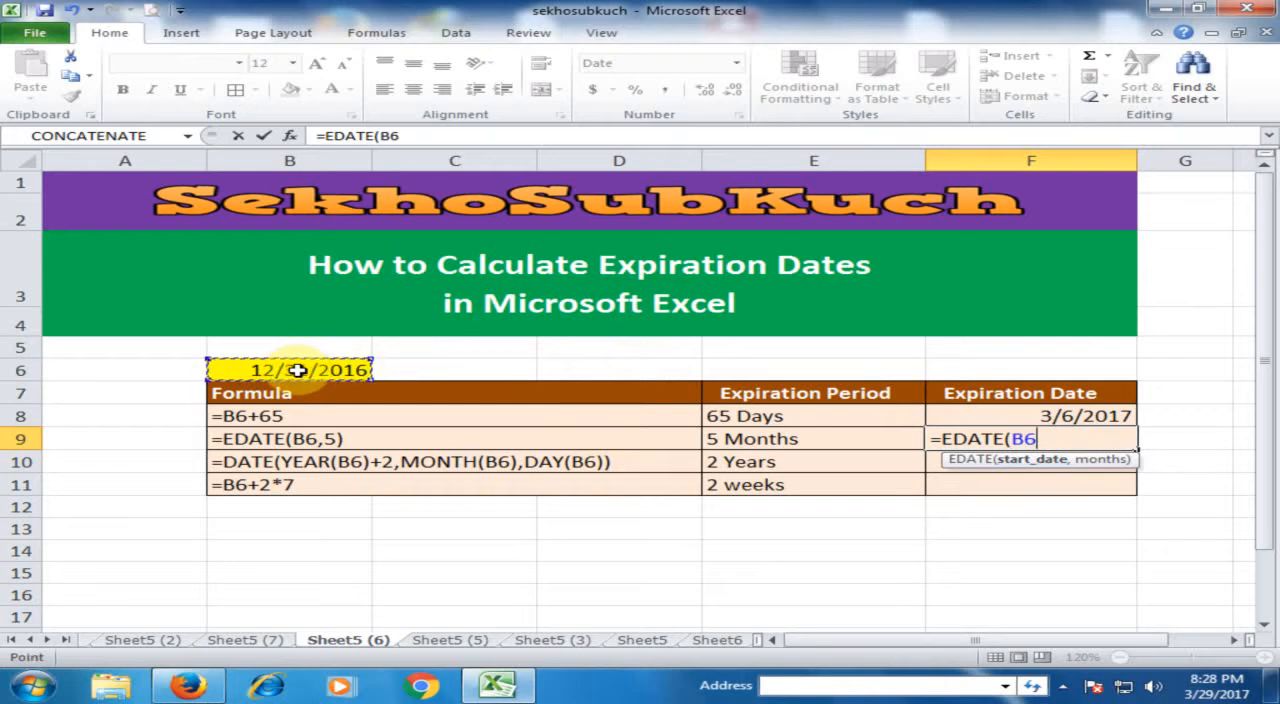
pyautogui.write(',')
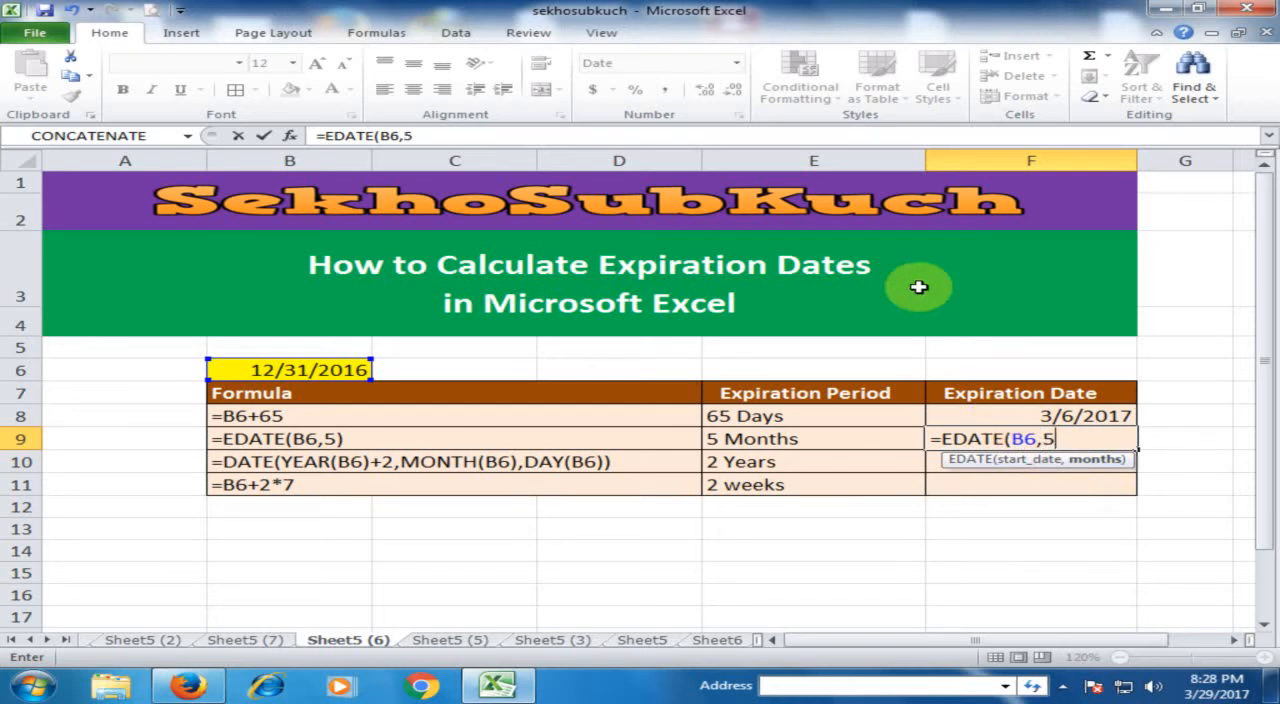
pyautogui.write('5')
pyautogui.press('Return')
pyautogui.click(1075, 445)
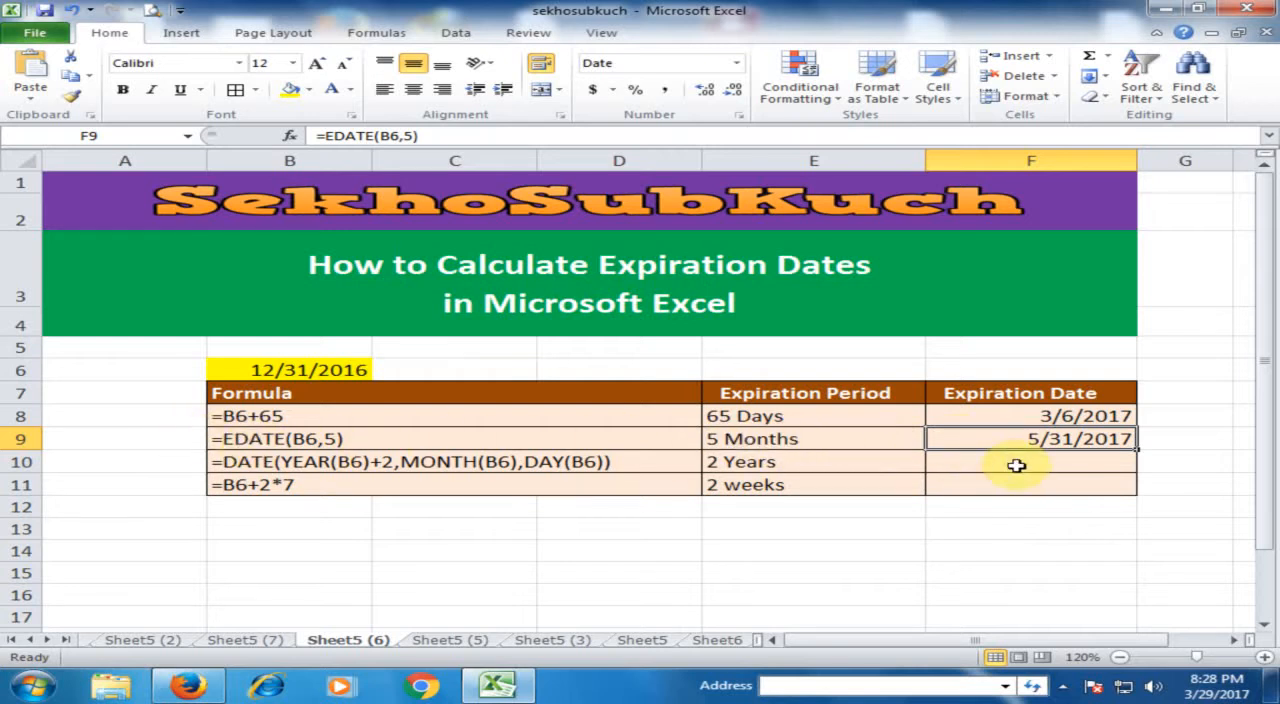
# Begin a formula with the DATE function in cell F10, the expiration date for 2 years.
pyautogui.click(777, 465)
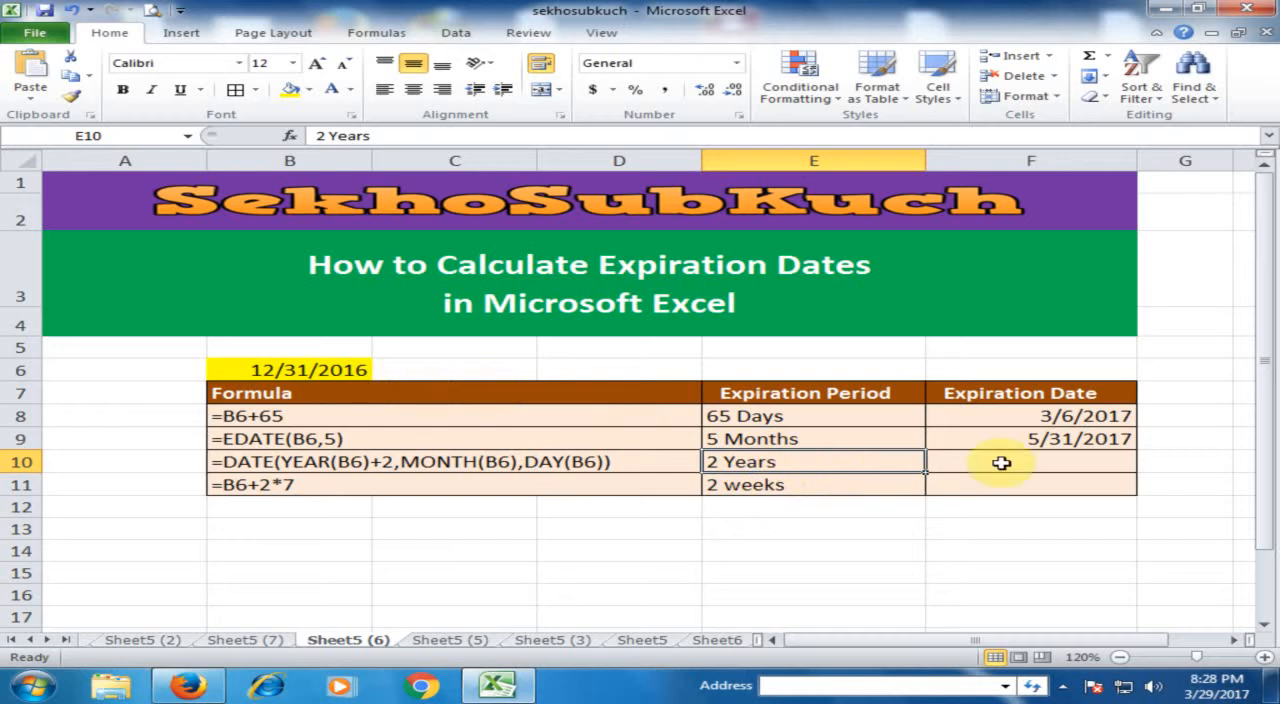
pyautogui.click(1041, 461)
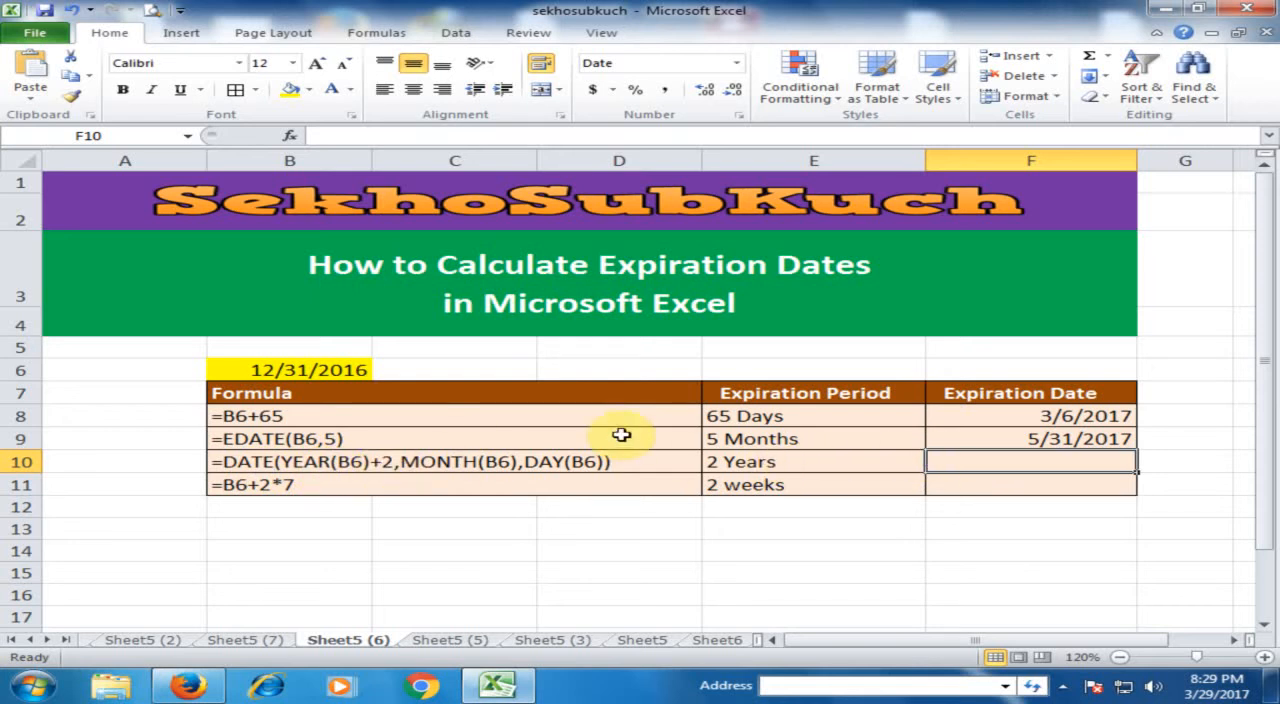
pyautogui.write('=data')
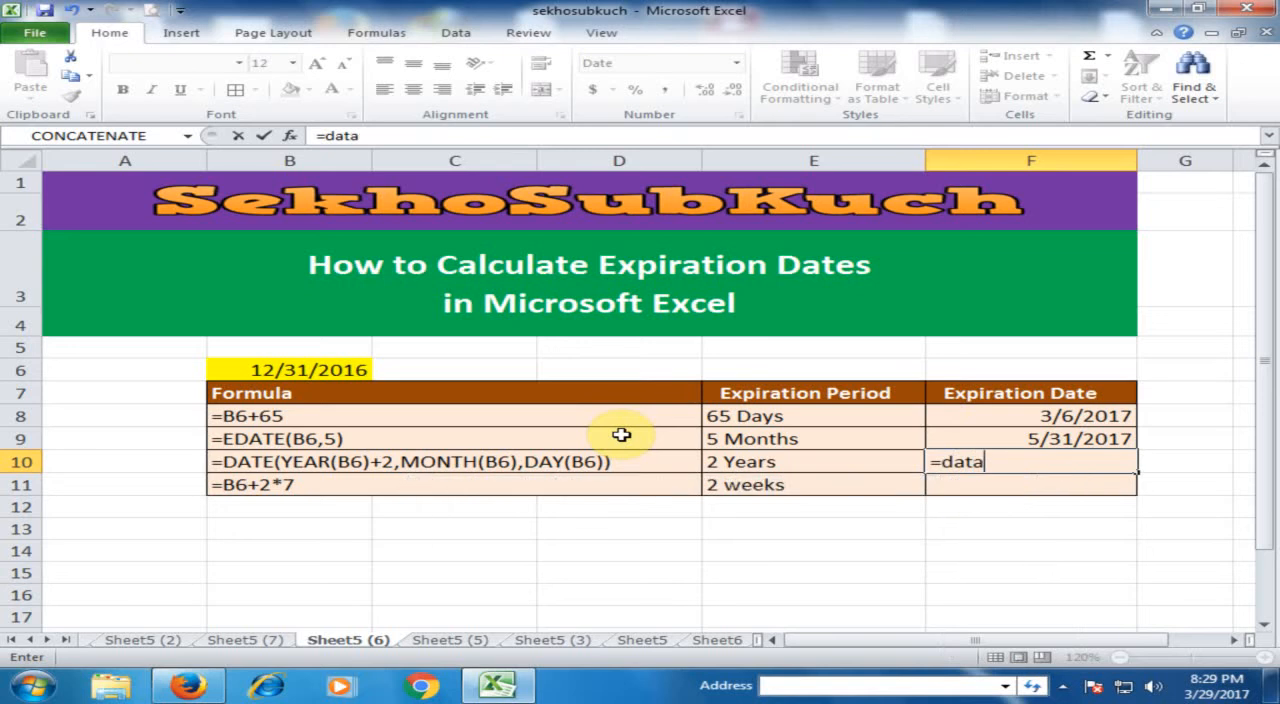
pyautogui.press('BackSpace')
pyautogui.press('Right')
pyautogui.press('Left')
pyautogui.press('F2')
pyautogui.press('BackSpace')
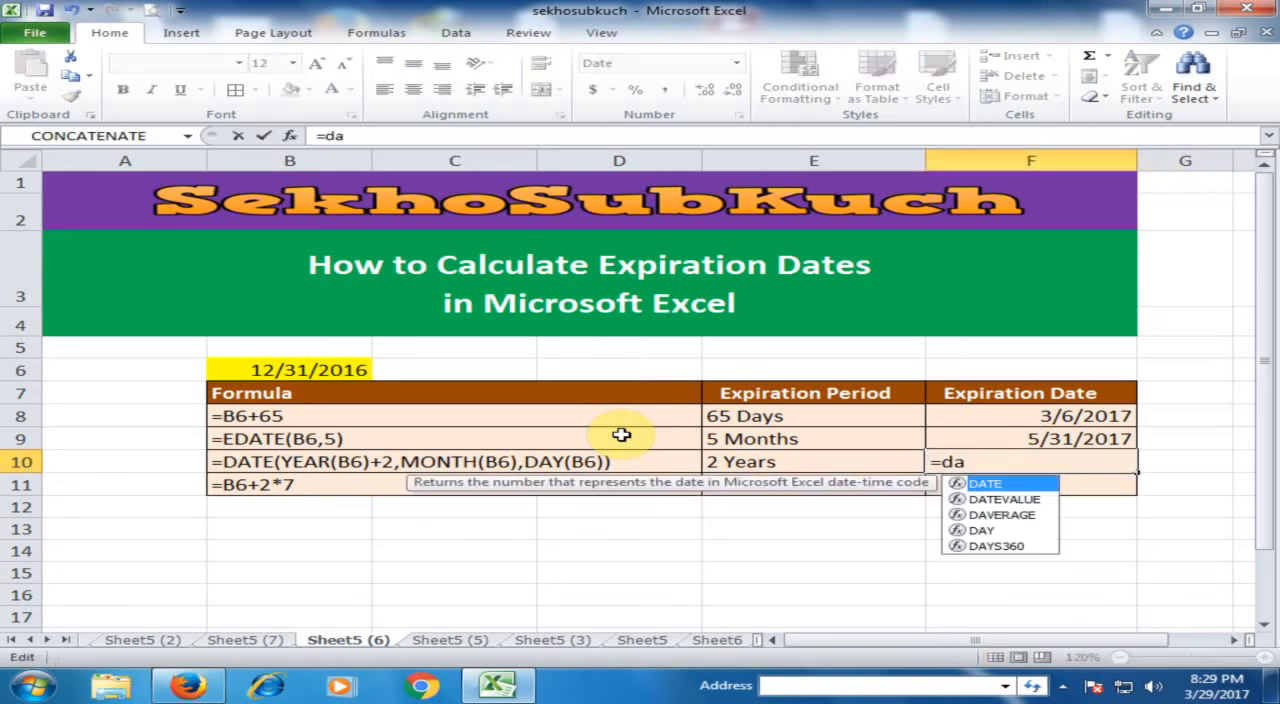
pyautogui.press('Tab')
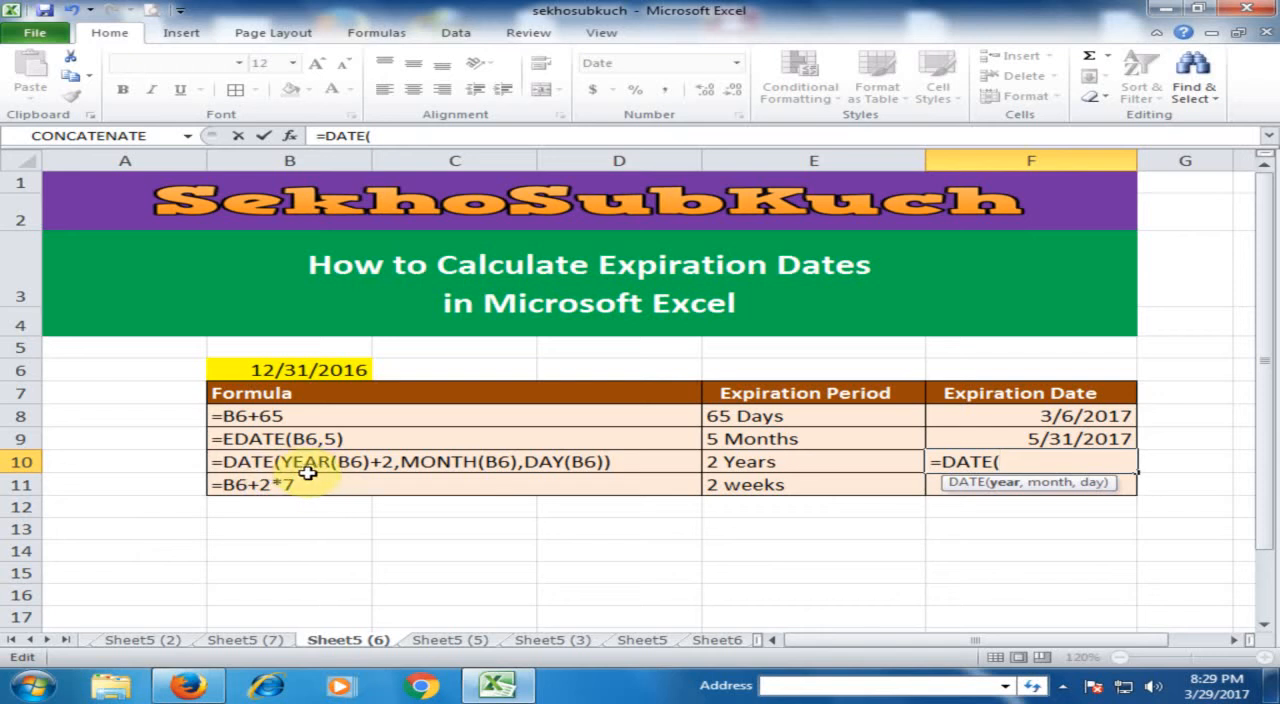
# Enter YEAR(B6)+2 as the year argument of the DATE formula in F10.
pyautogui.write('y')
pyautogui.press('Tab')
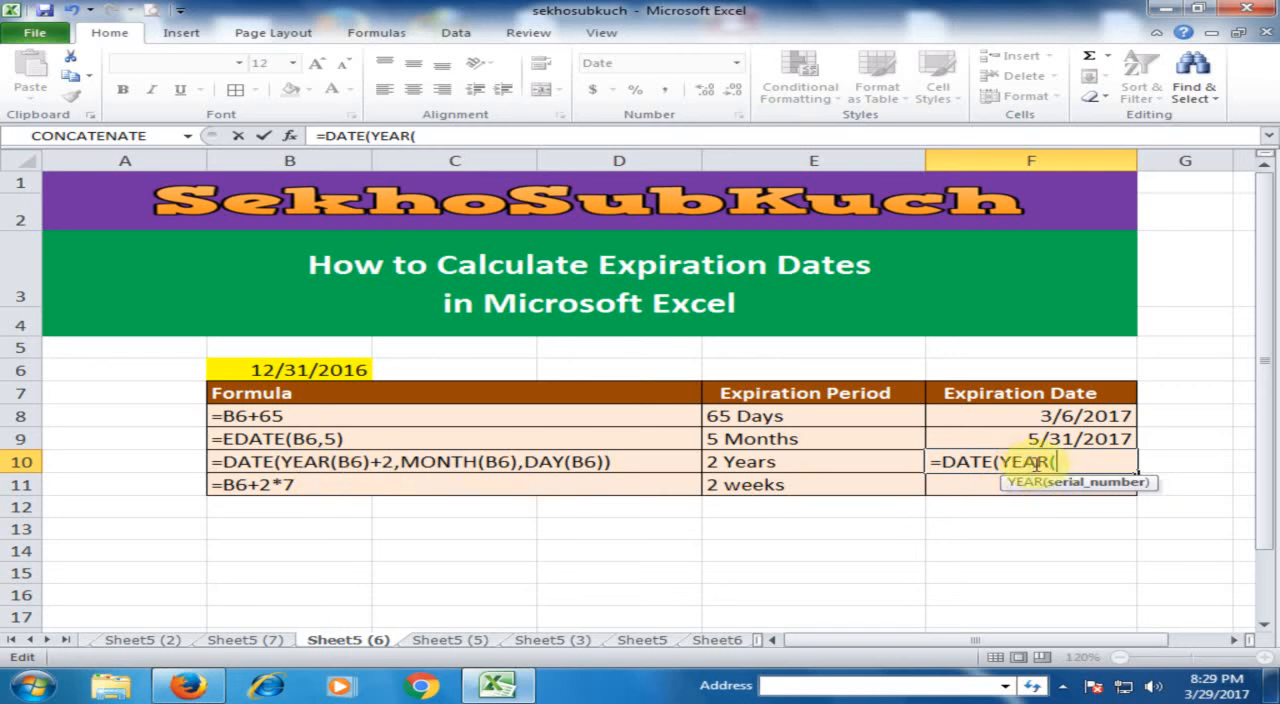
pyautogui.click(347, 370)
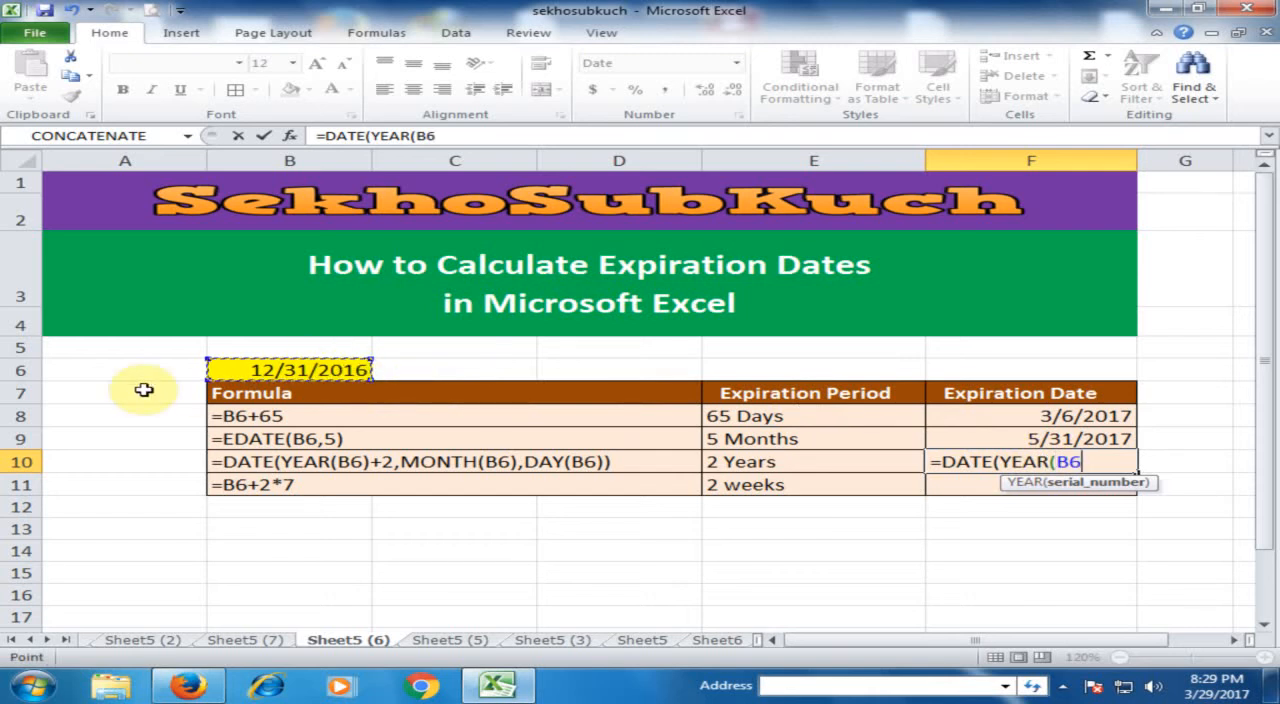
pyautogui.write(')+2')
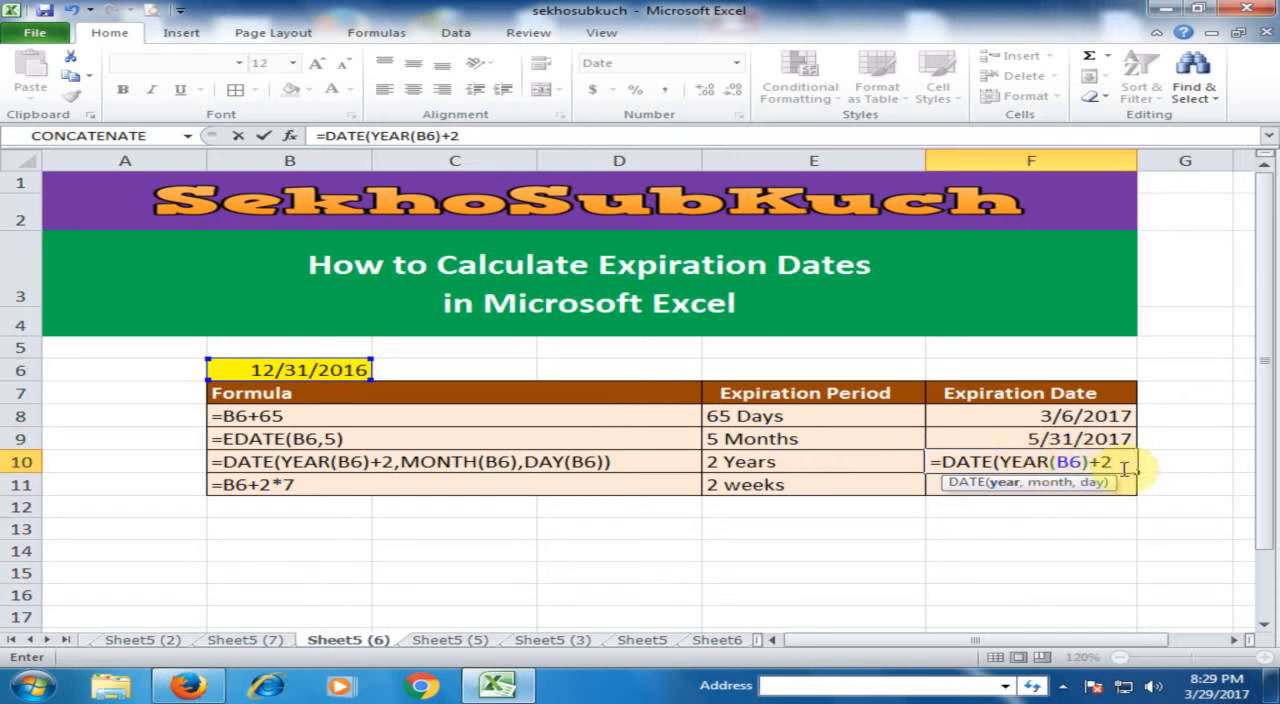
# Add MONTH(B6) as the month argument of the DATE formula in F10.
pyautogui.write(',mO')
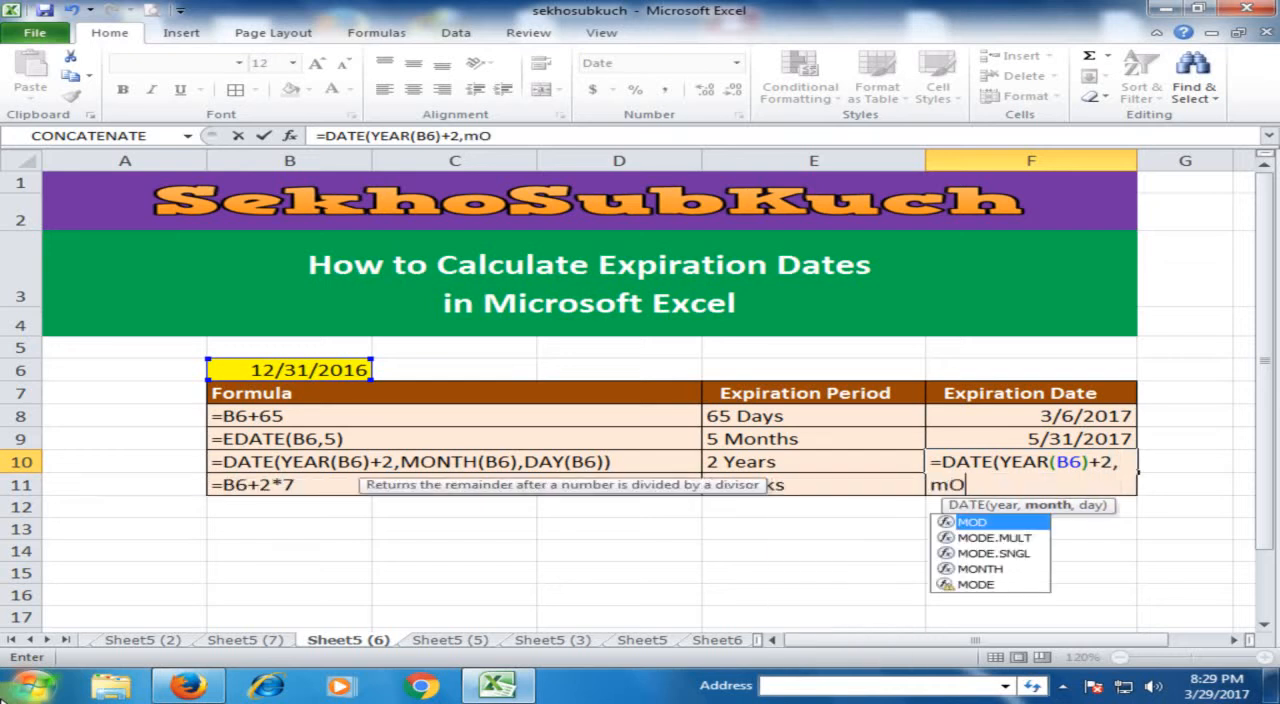
pyautogui.press('BackSpace')
pyautogui.press('BackSpace')
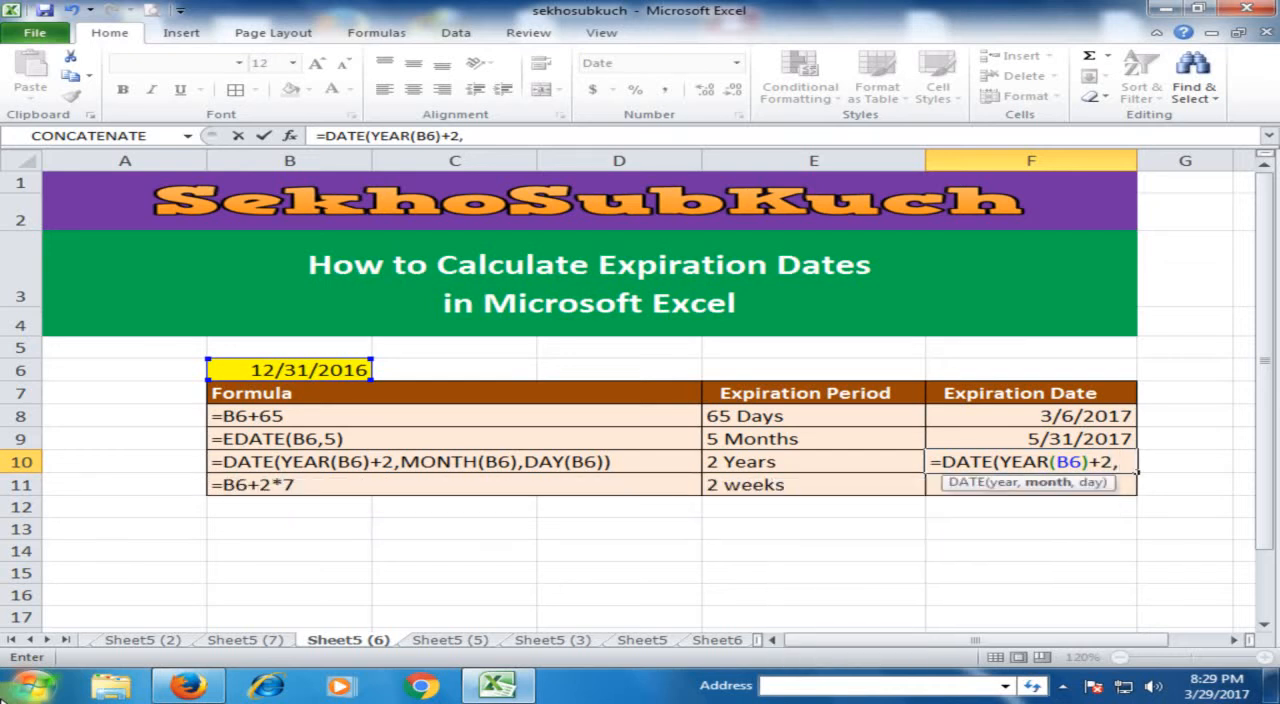
pyautogui.write('Mon')
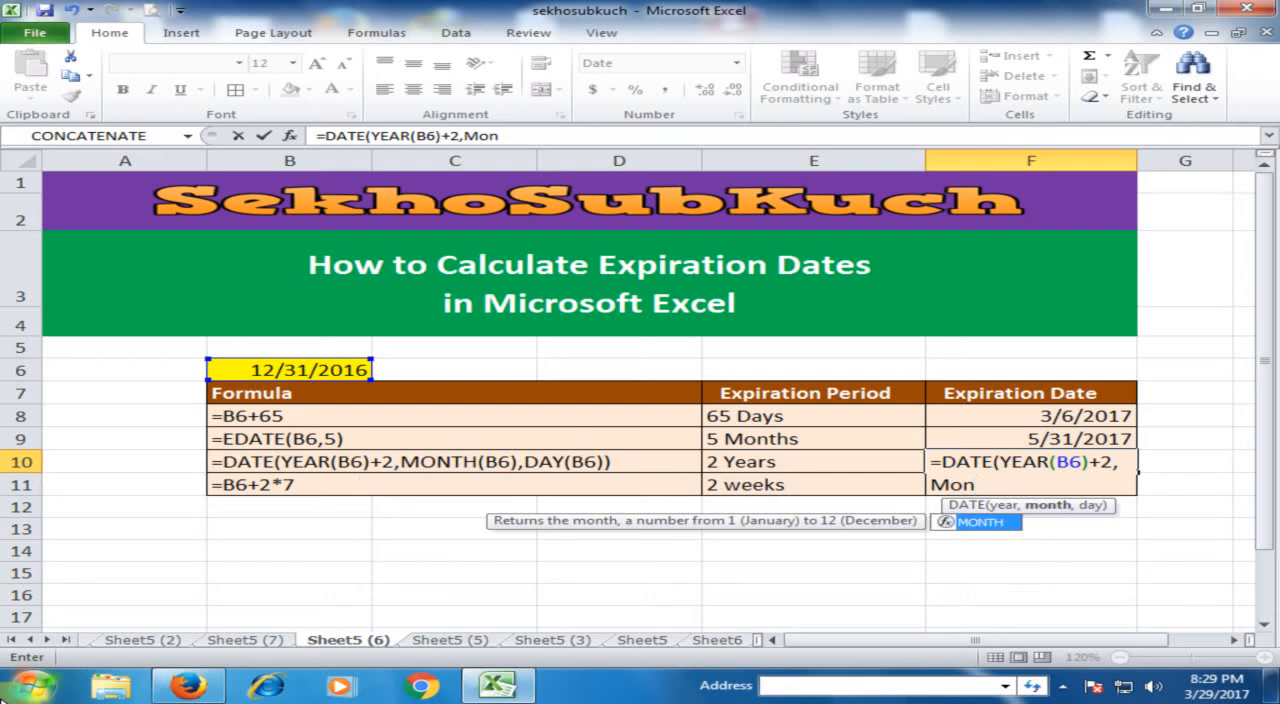
pyautogui.press('Tab')
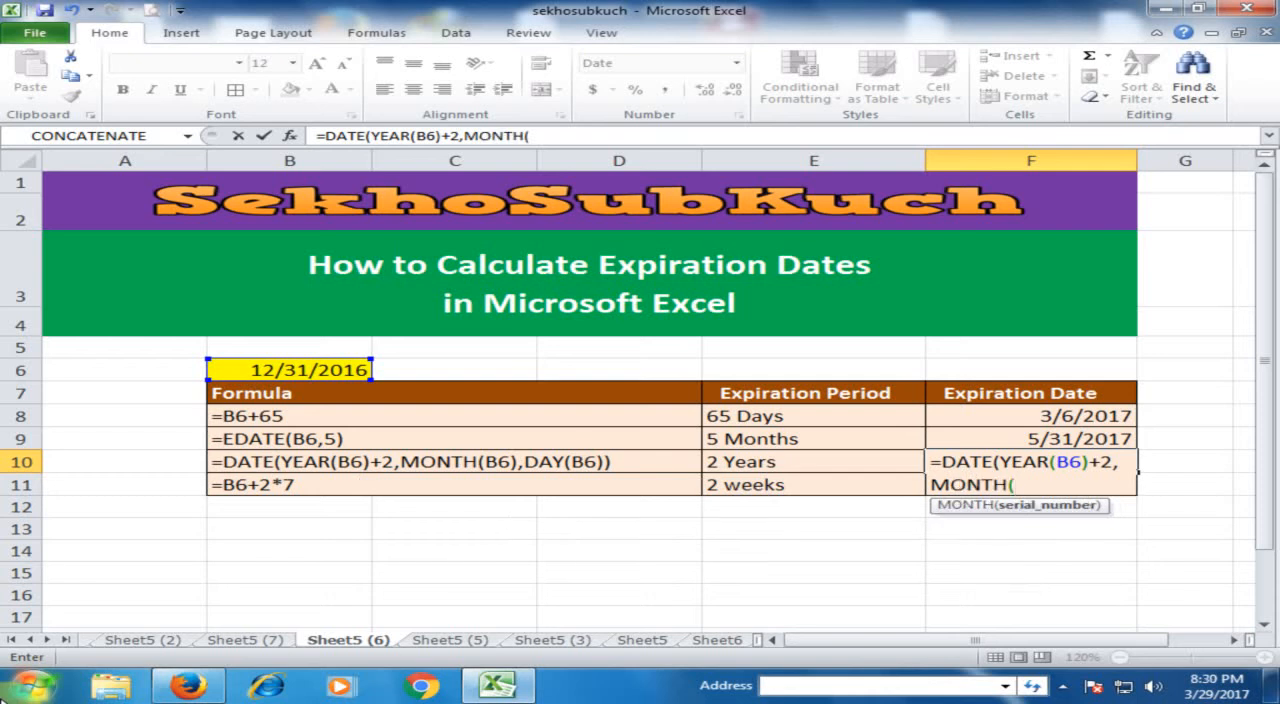
pyautogui.write('(')
pyautogui.press('BackSpace')
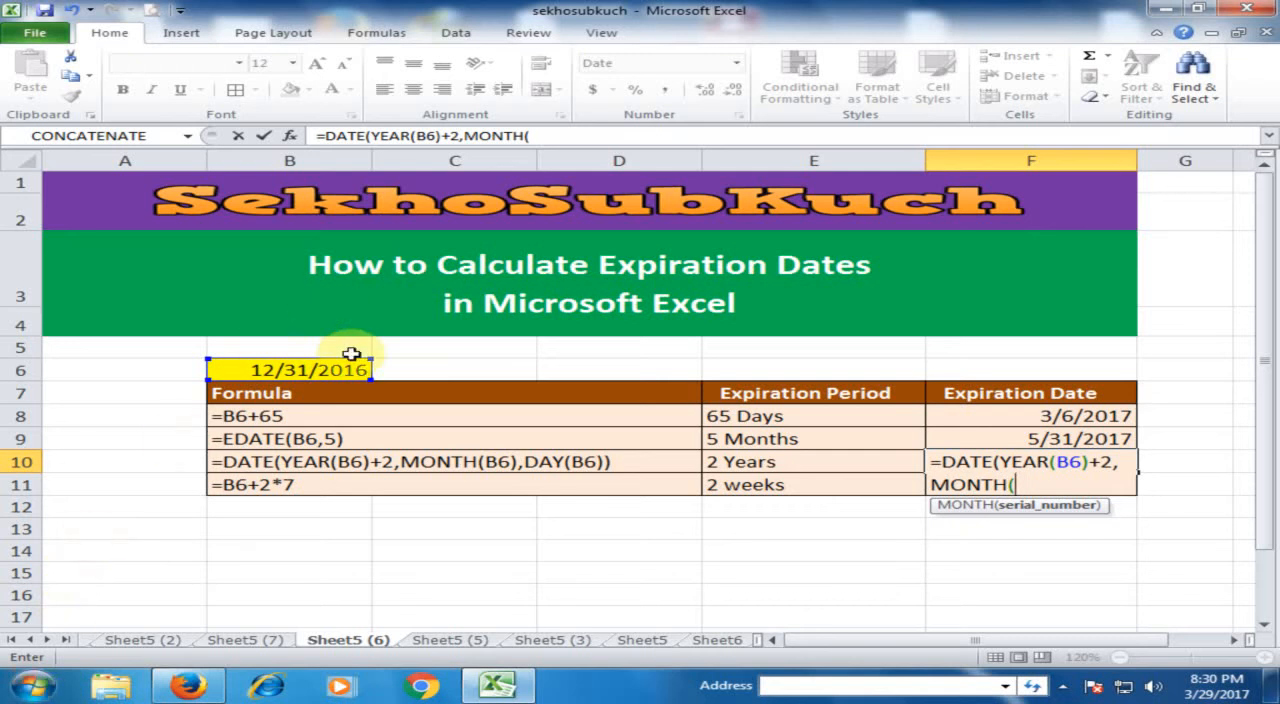
pyautogui.click(319, 371)
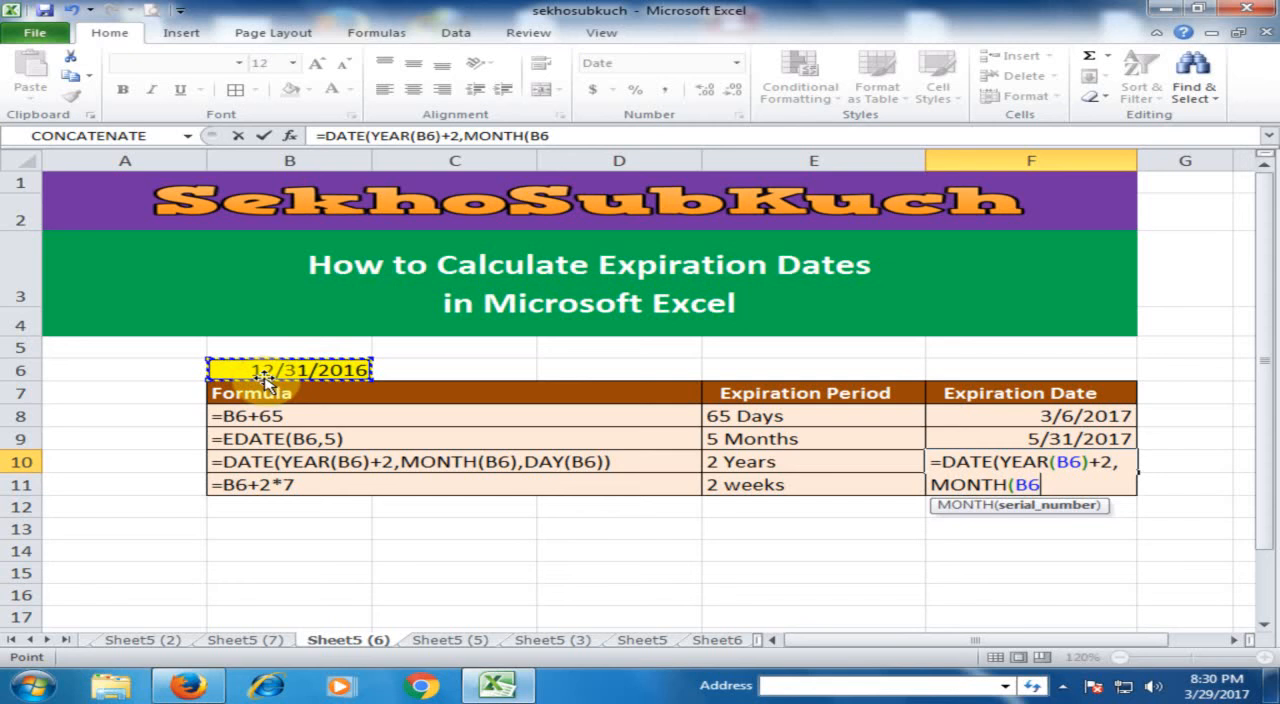
pyautogui.write(')')
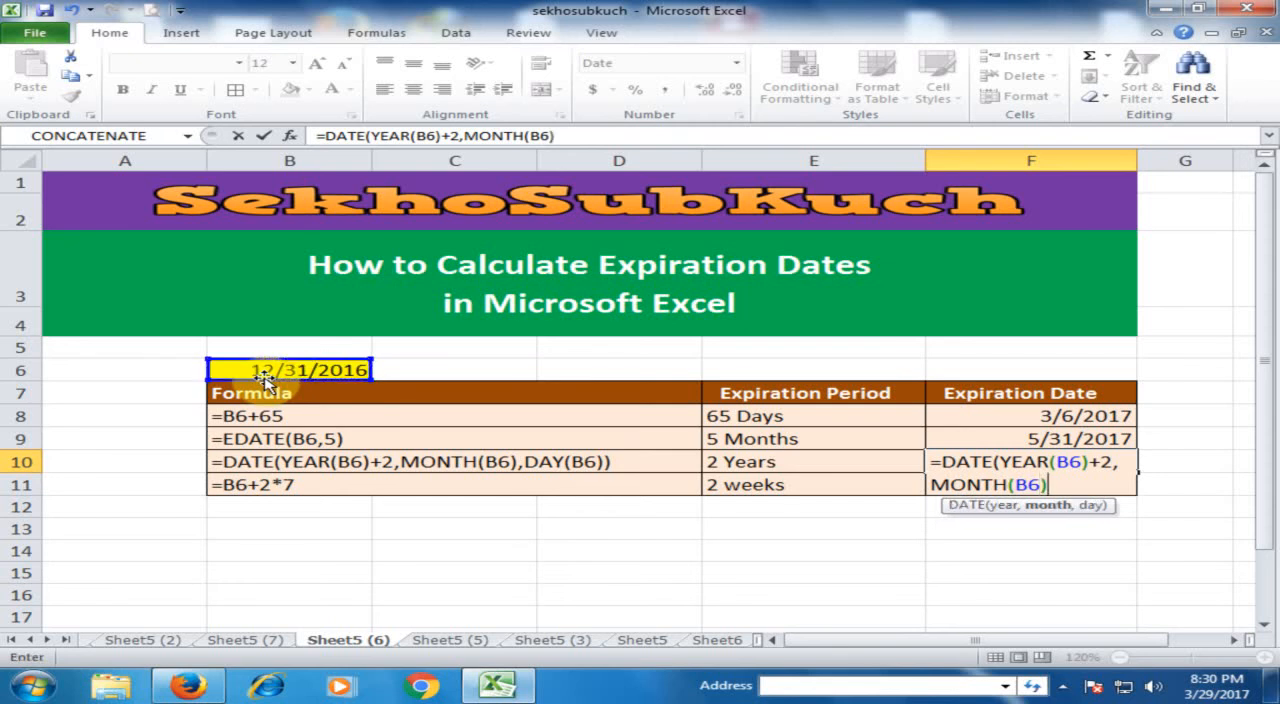
pyautogui.write(',da')
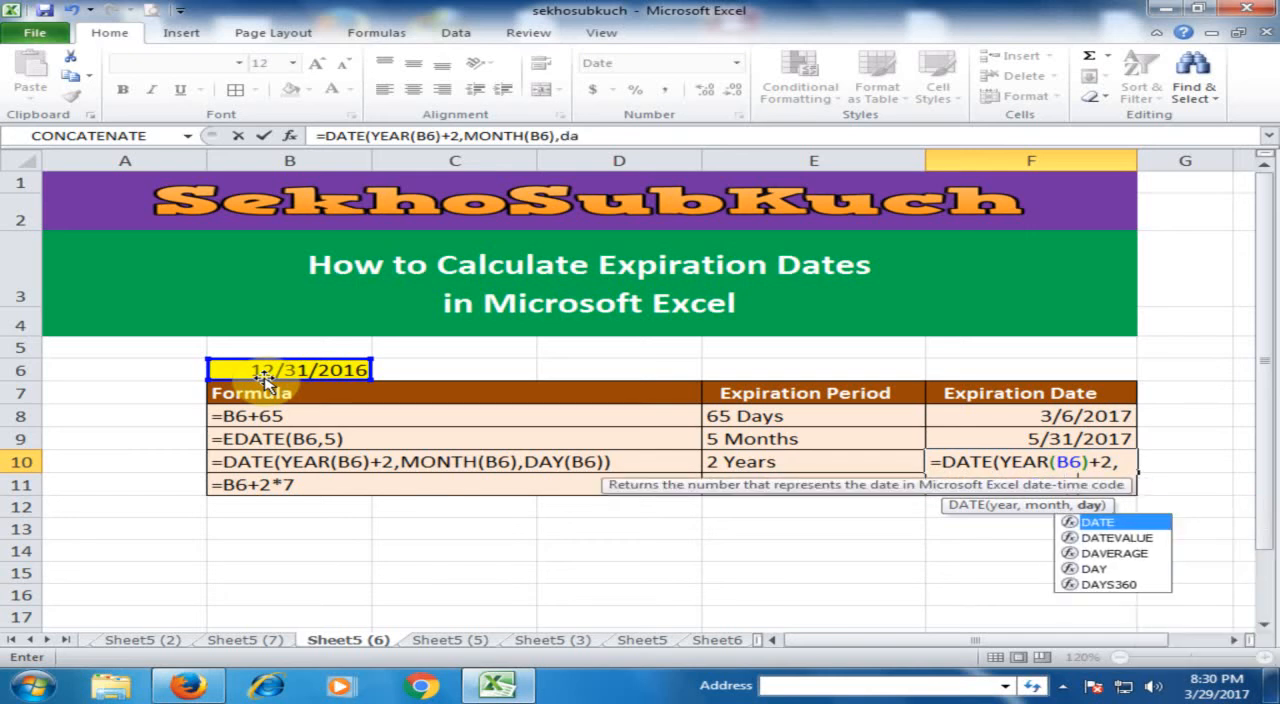
pyautogui.write('u')
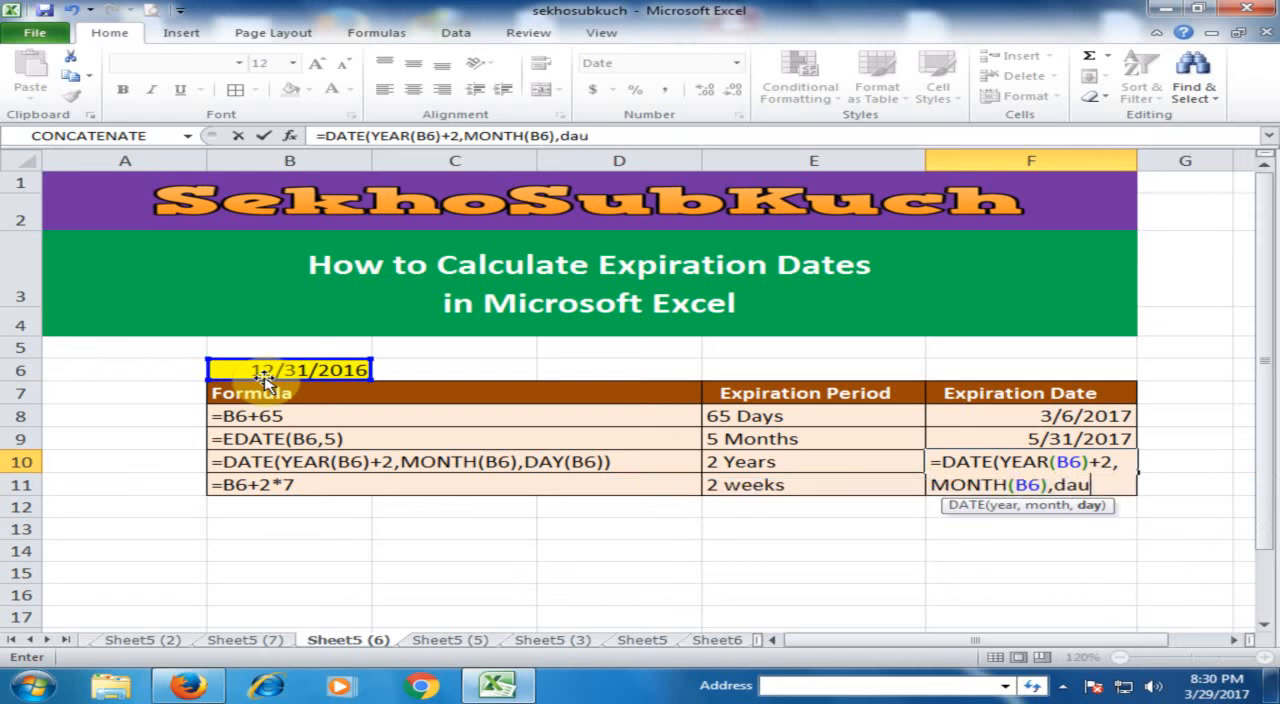
# Add DAY(B6) as the day argument and complete the formula =DATE(YEAR(B6)+2,MONTH(B6),DAY(B6)) in F10.
pyautogui.press('BackSpace')
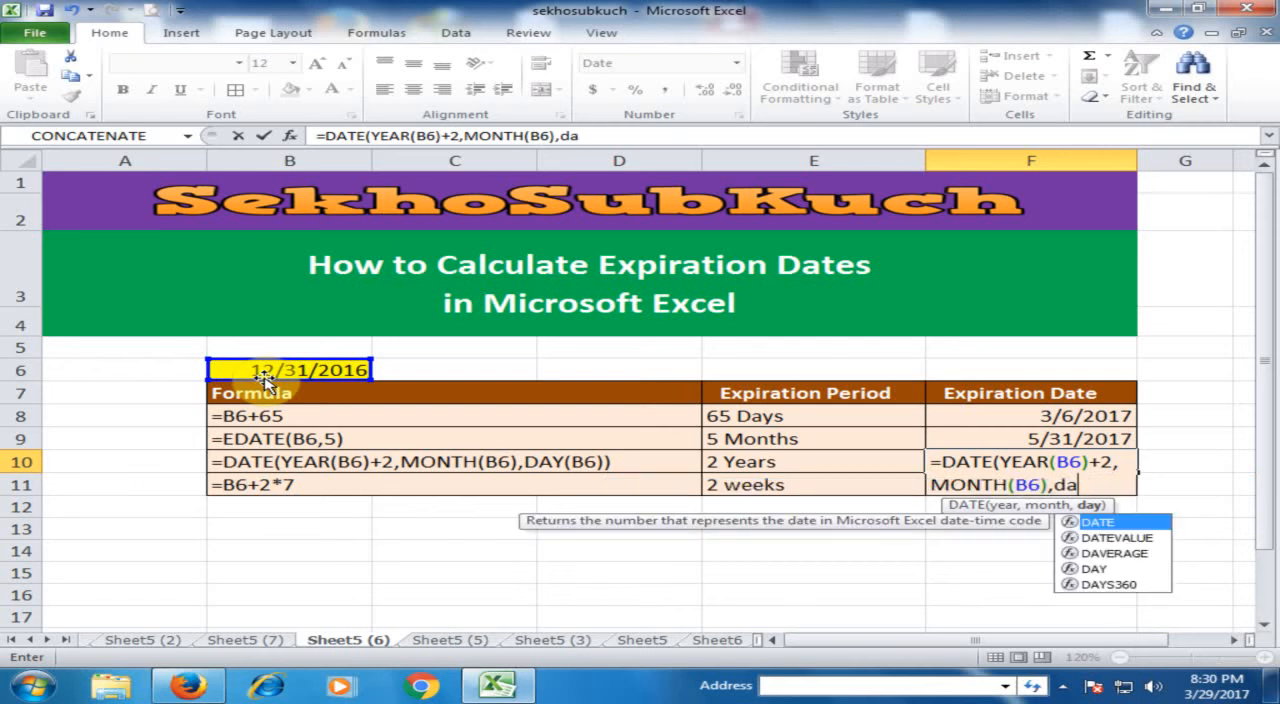
pyautogui.write('y')
pyautogui.press('Tab')
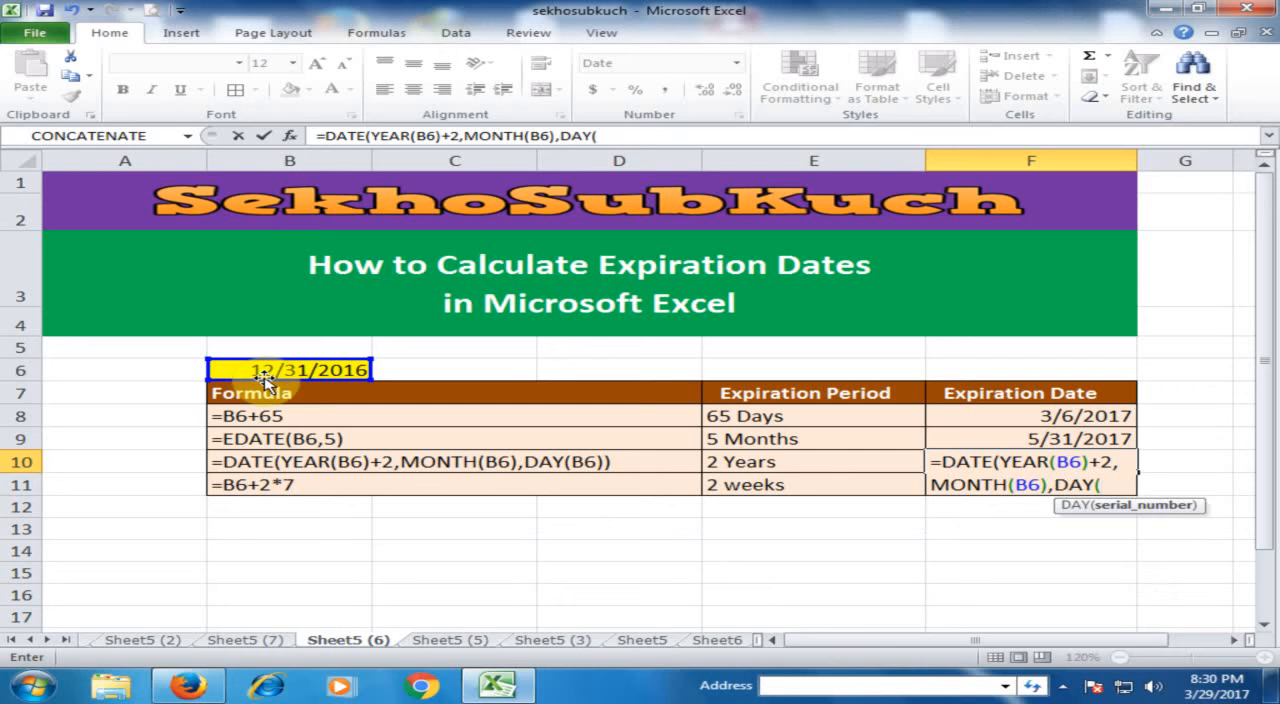
pyautogui.click(307, 372)
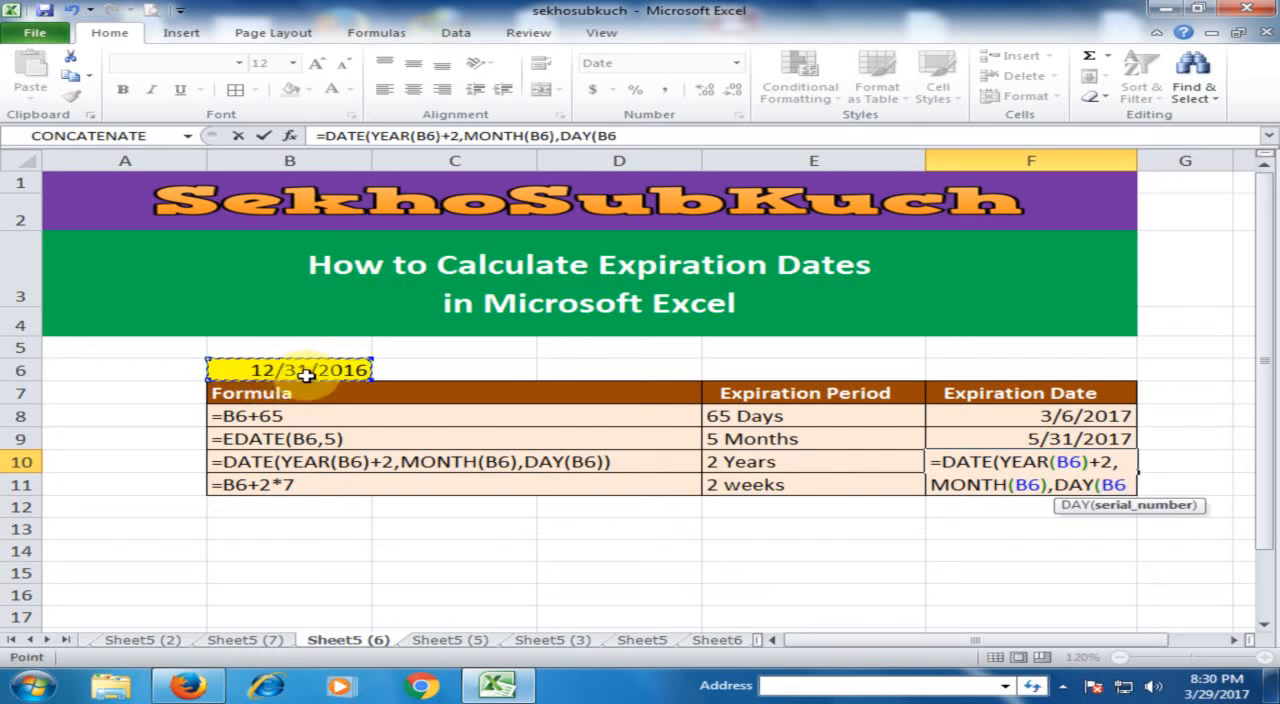
pyautogui.write(')')
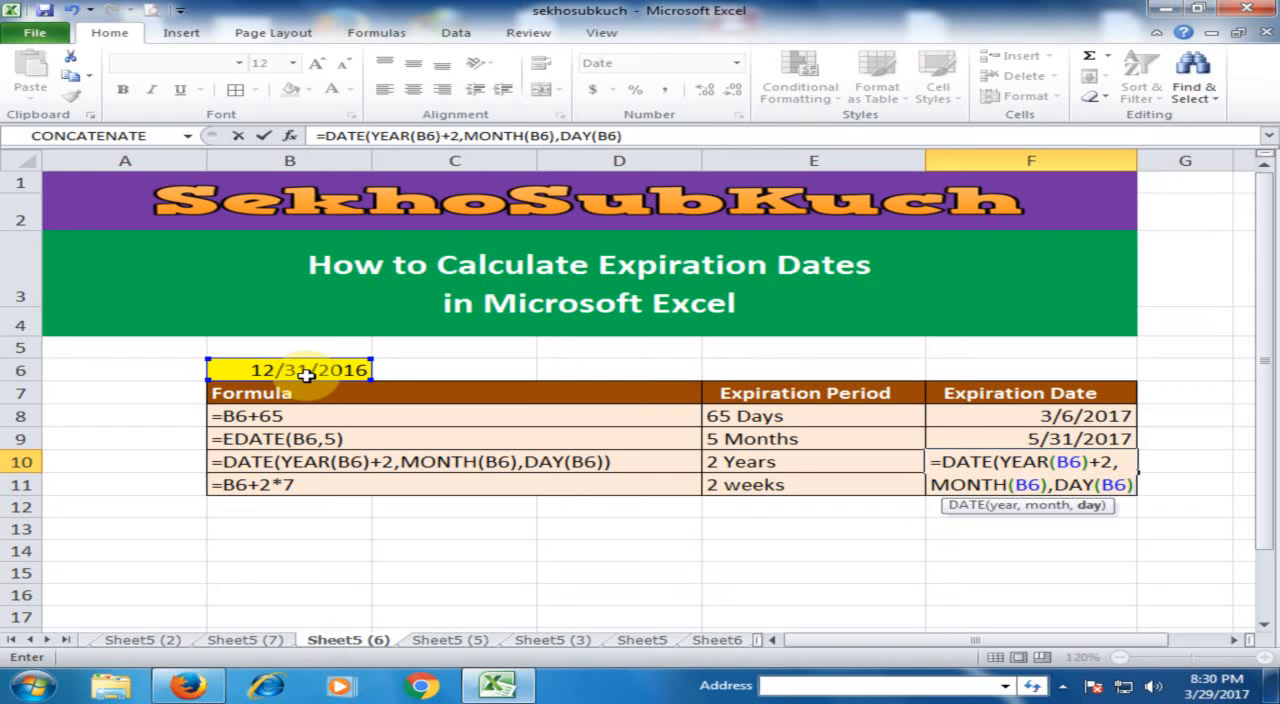
pyautogui.write(')')
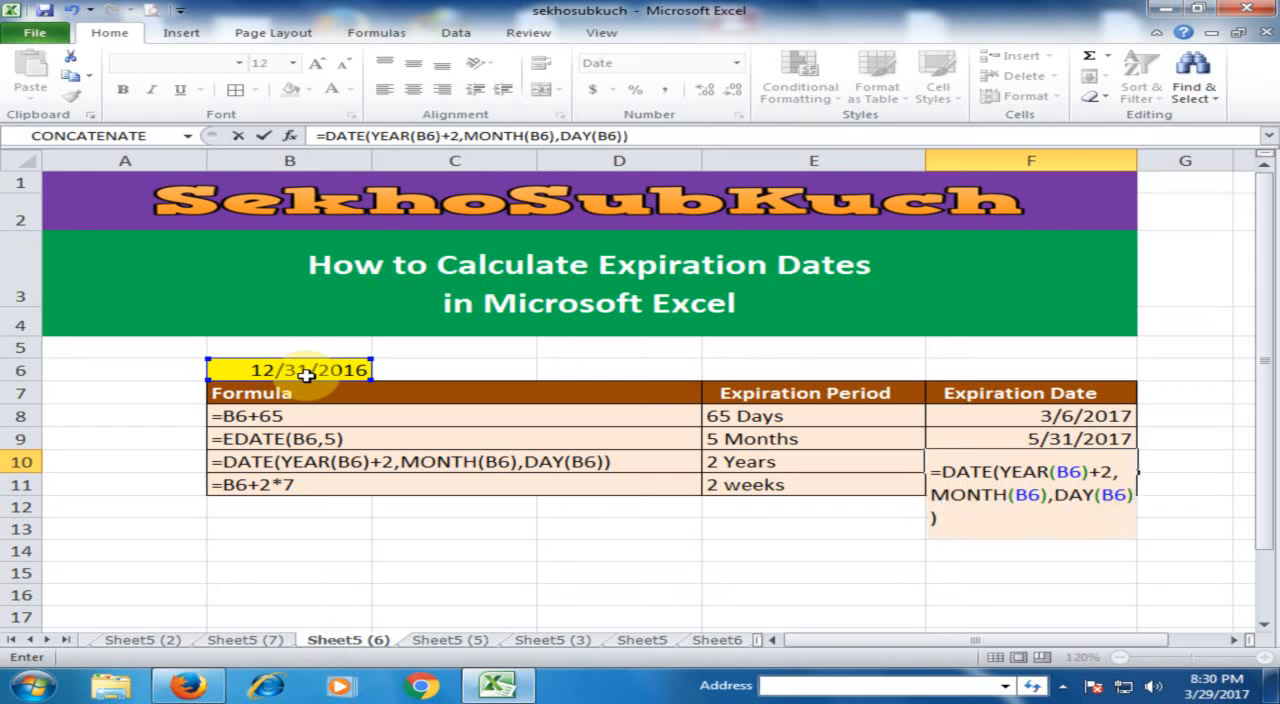
pyautogui.press('Return')
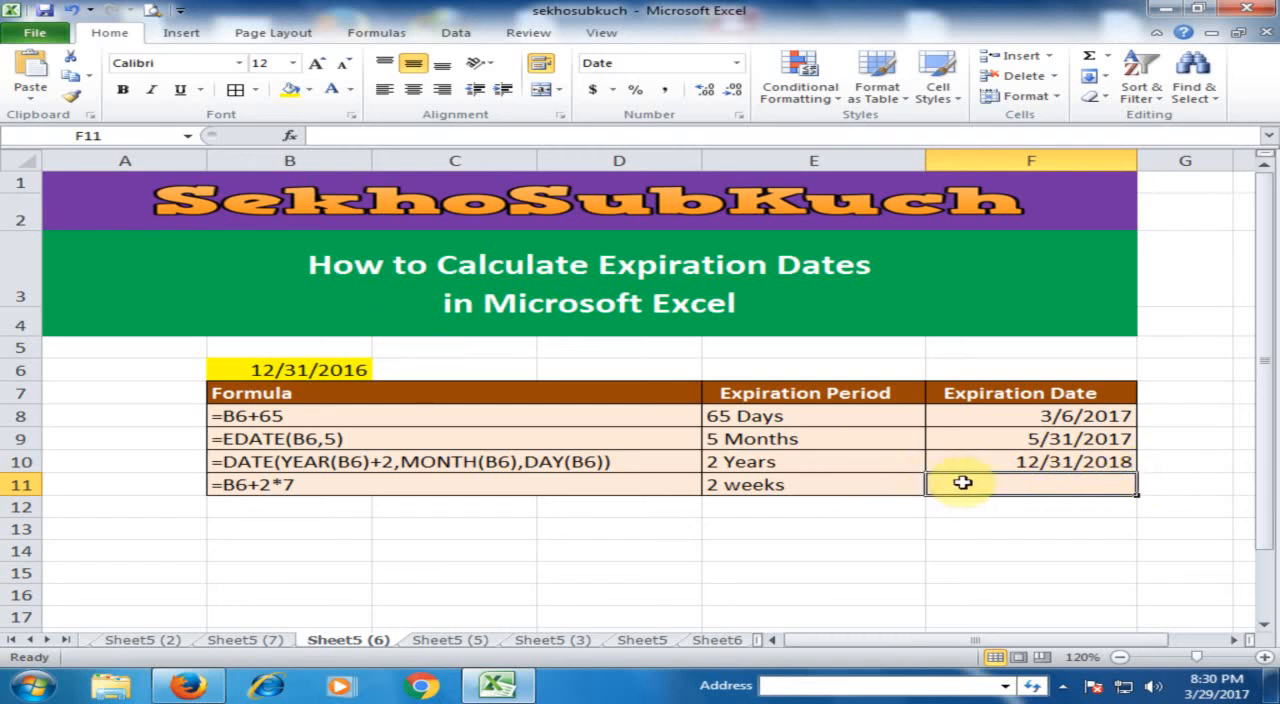
# Calculate the expiration date for the 2 weeks period in cell F11 with the formula =B6+2*7.
pyautogui.click(758, 484)
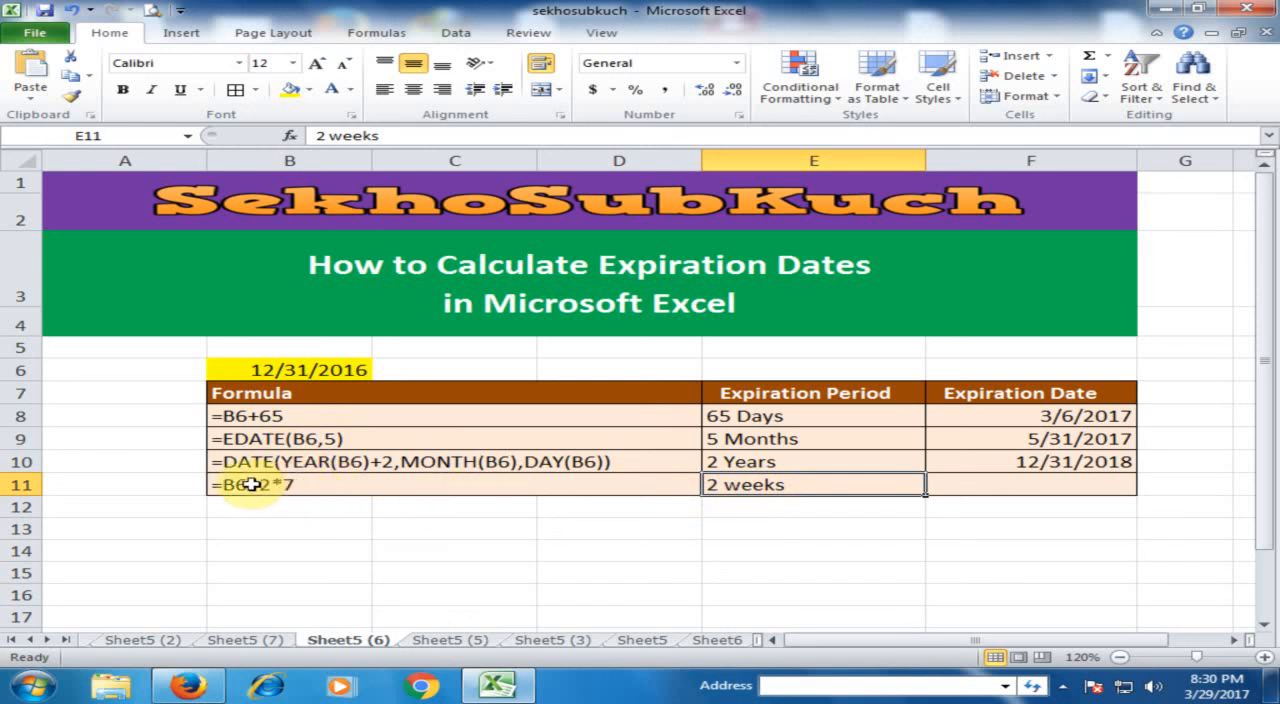
pyautogui.click(1006, 482)
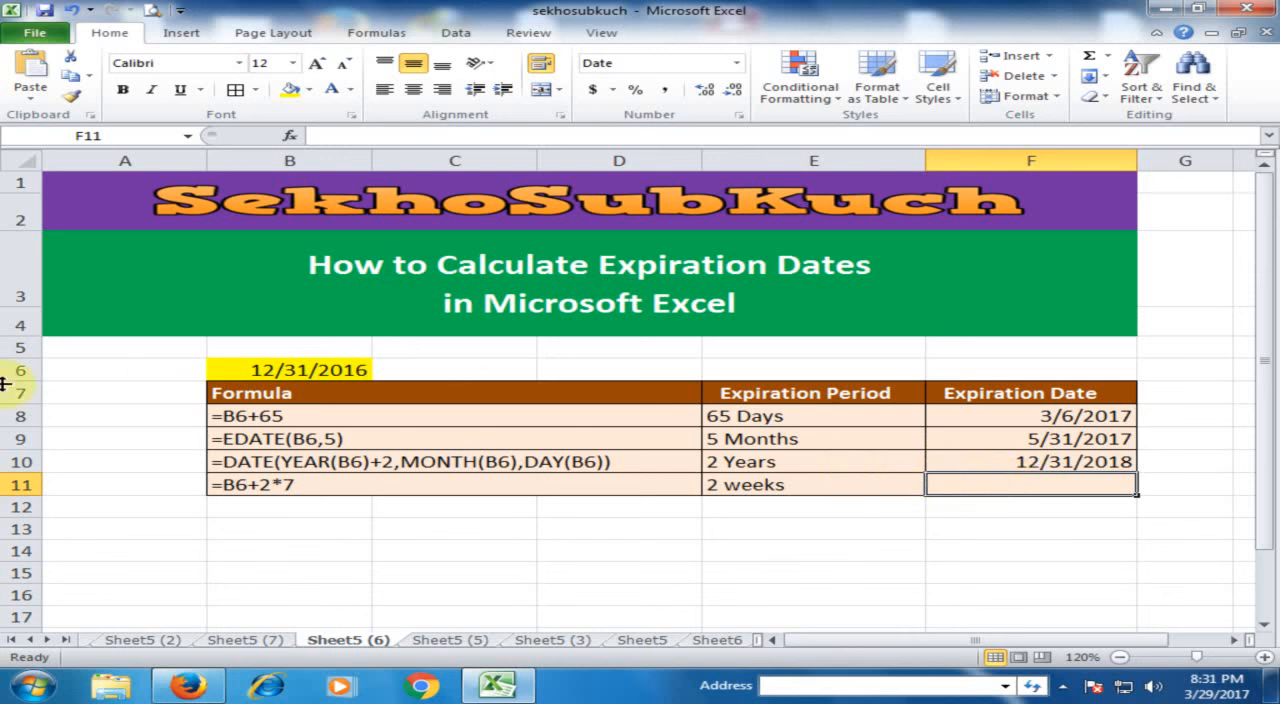
pyautogui.write('=')
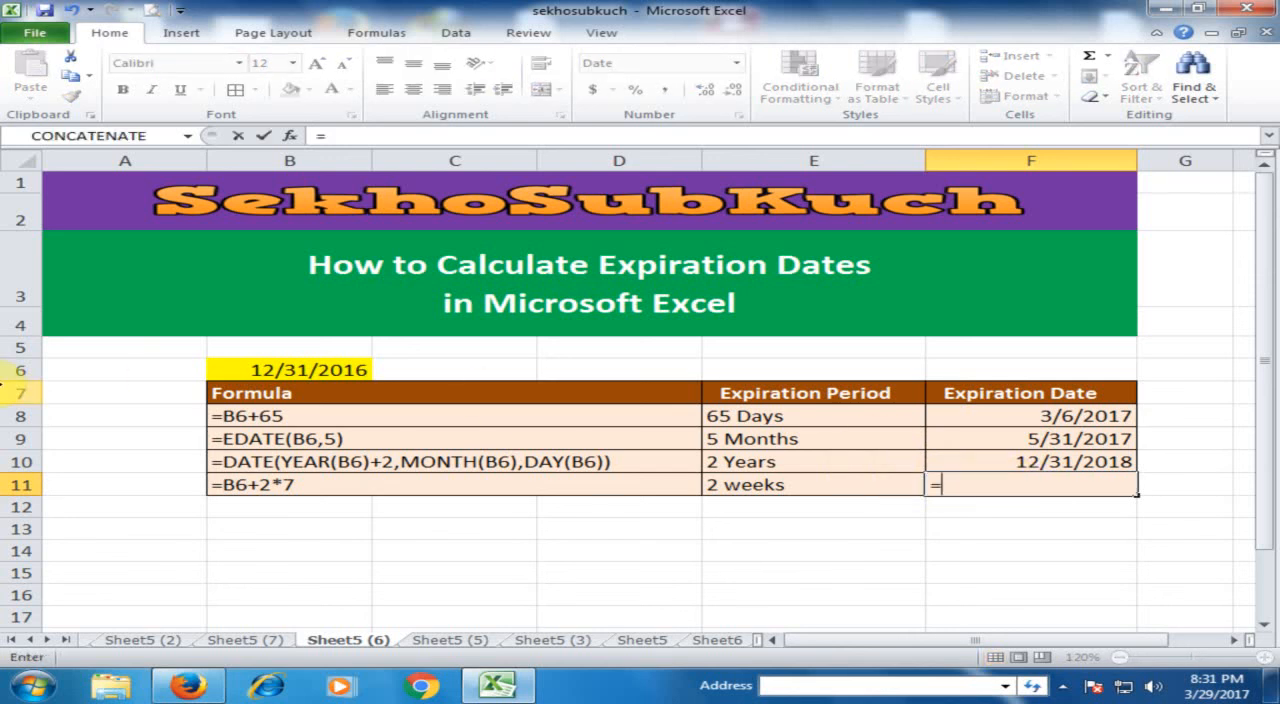
pyautogui.click(328, 369)
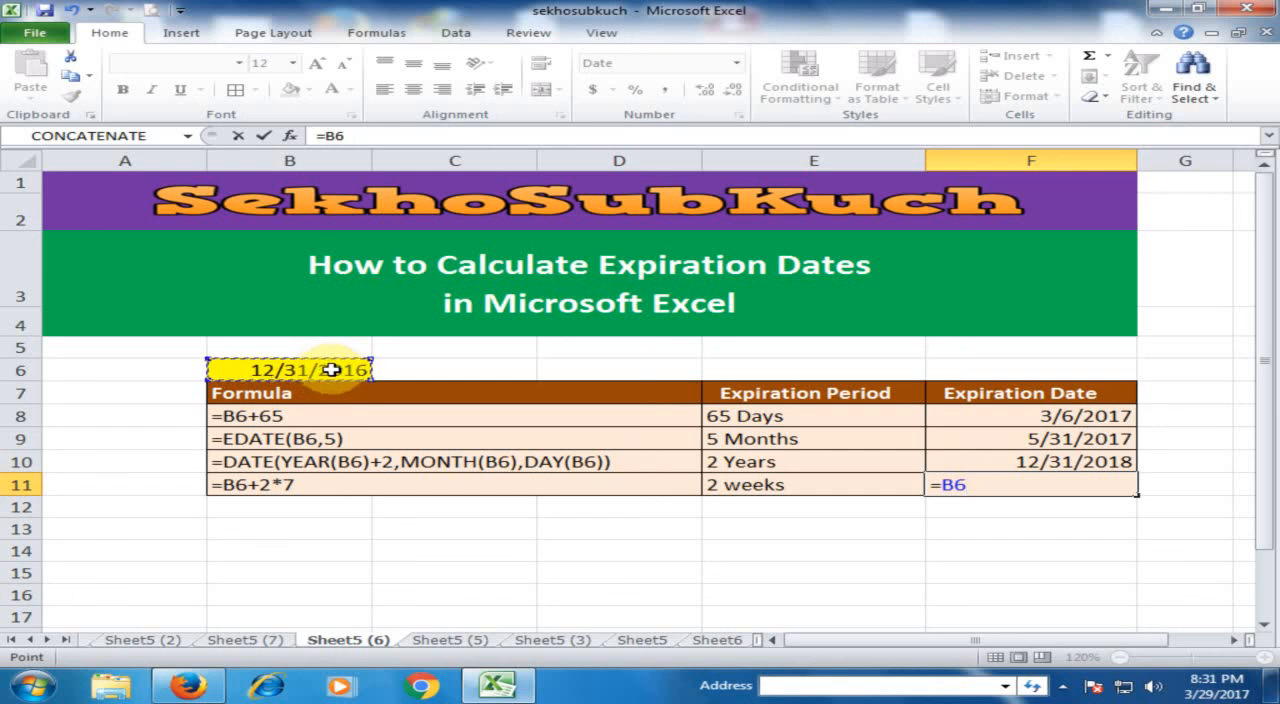
pyautogui.write('+2*7')
pyautogui.press('Return')
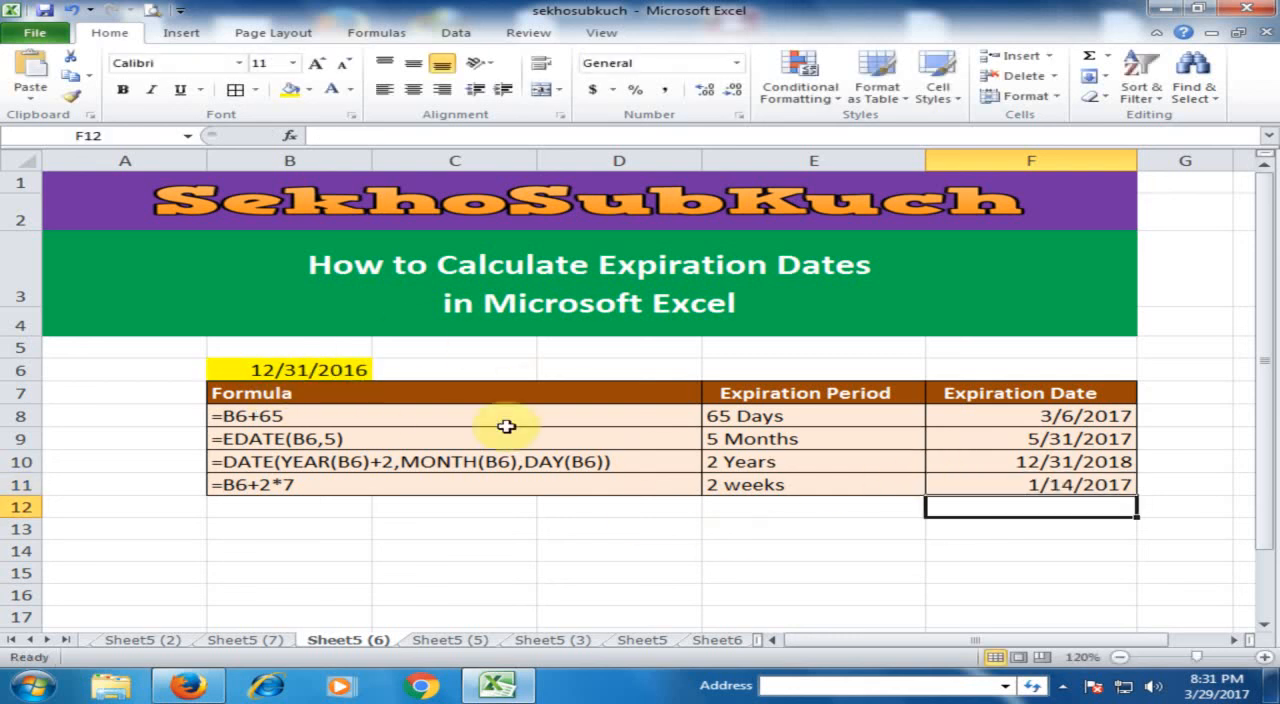
pyautogui.click(1120, 488)
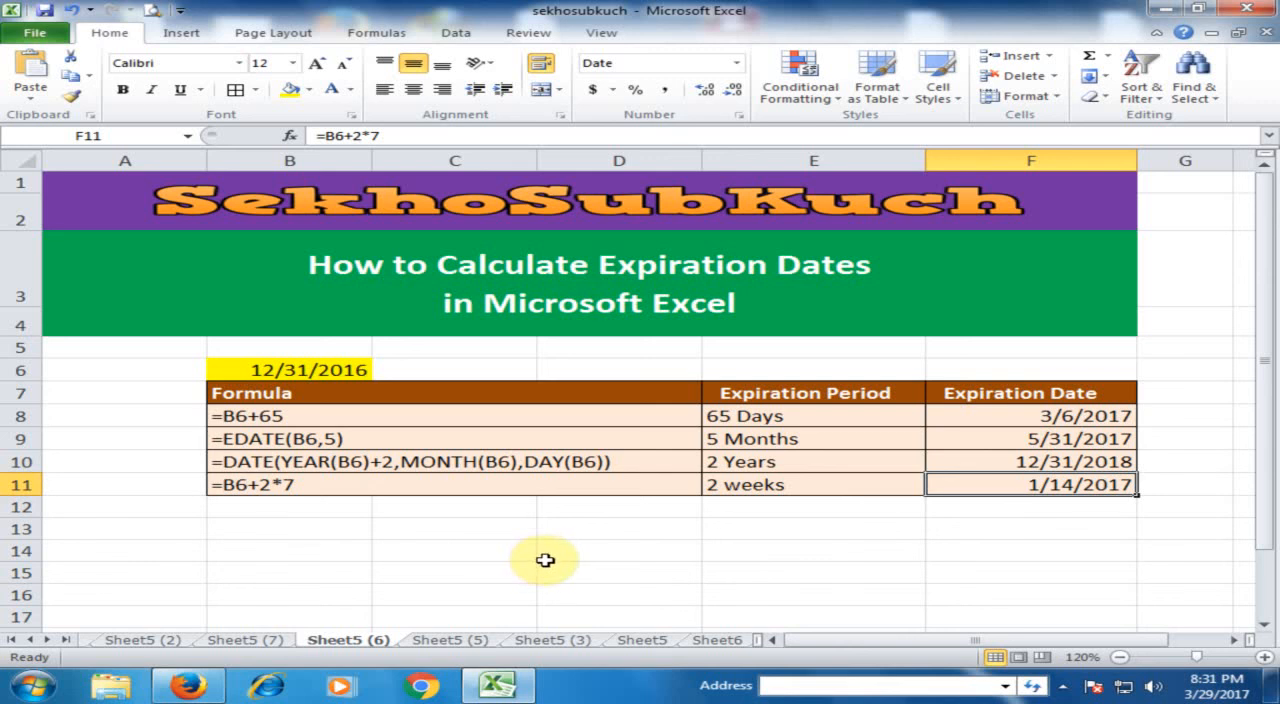
pyautogui.click(482, 552)
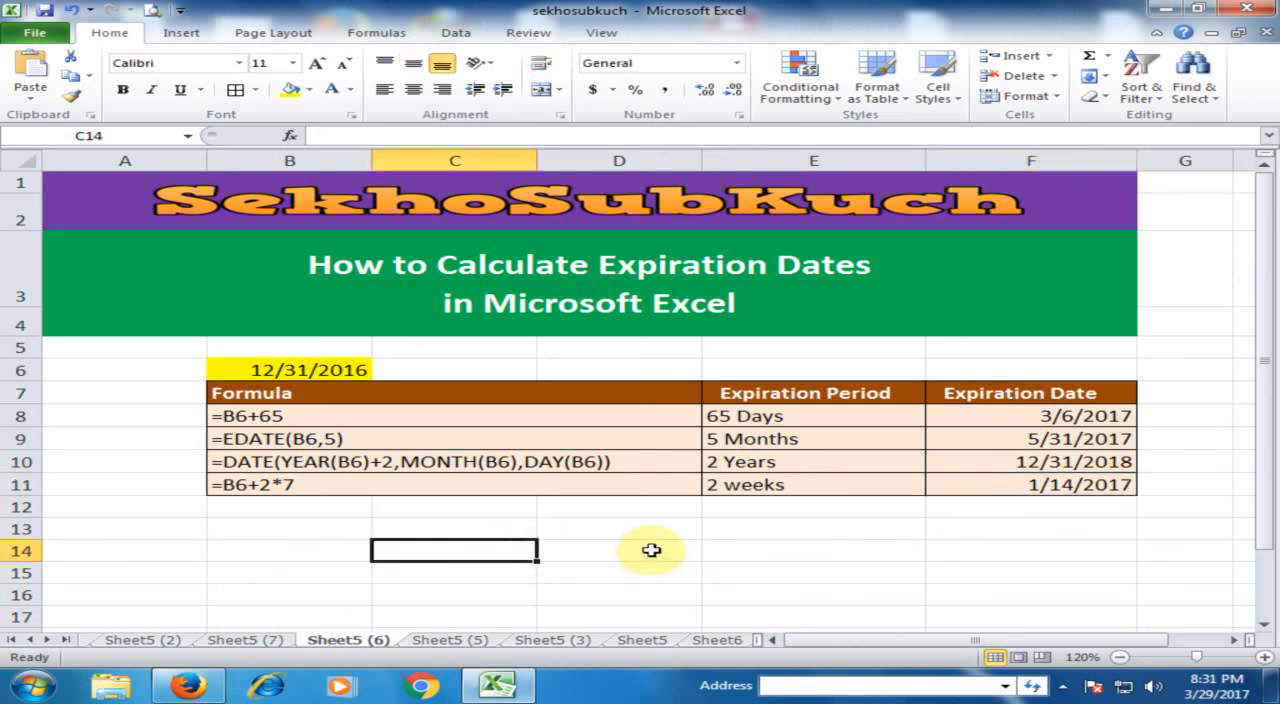